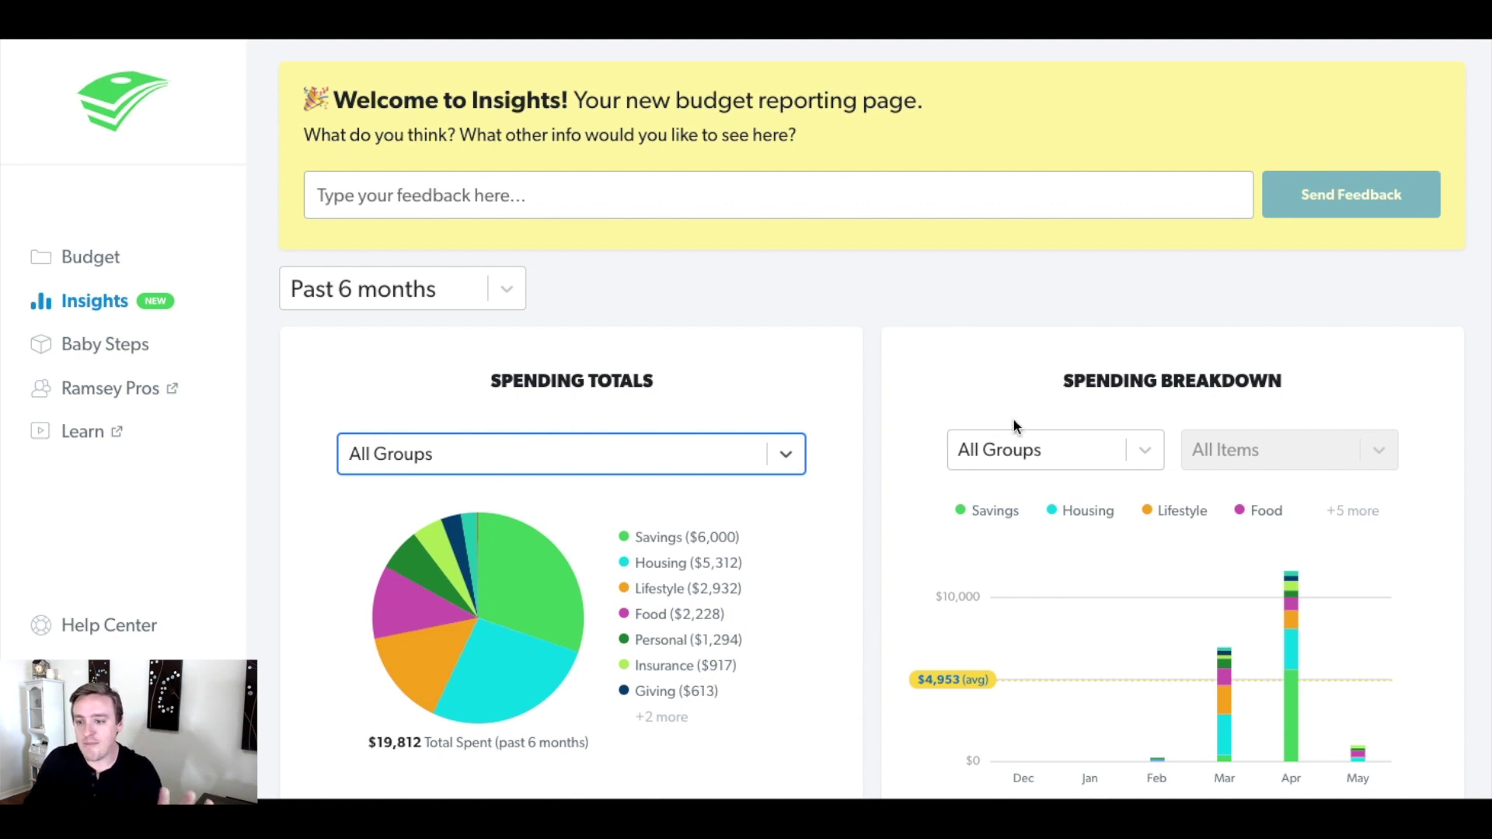
scroll(942, 370, "down", 1)
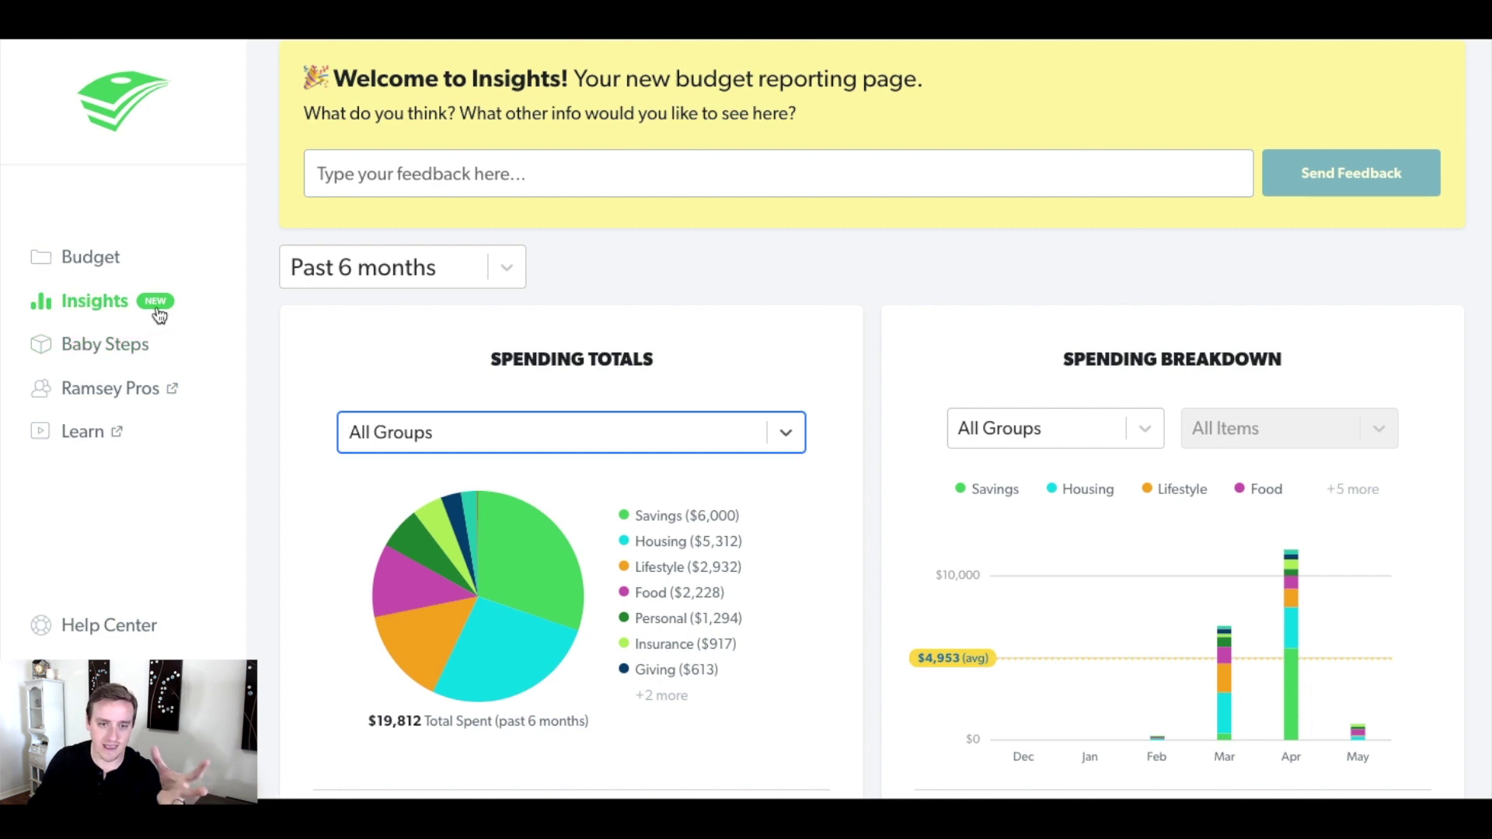
scroll(549, 342, "down", 2)
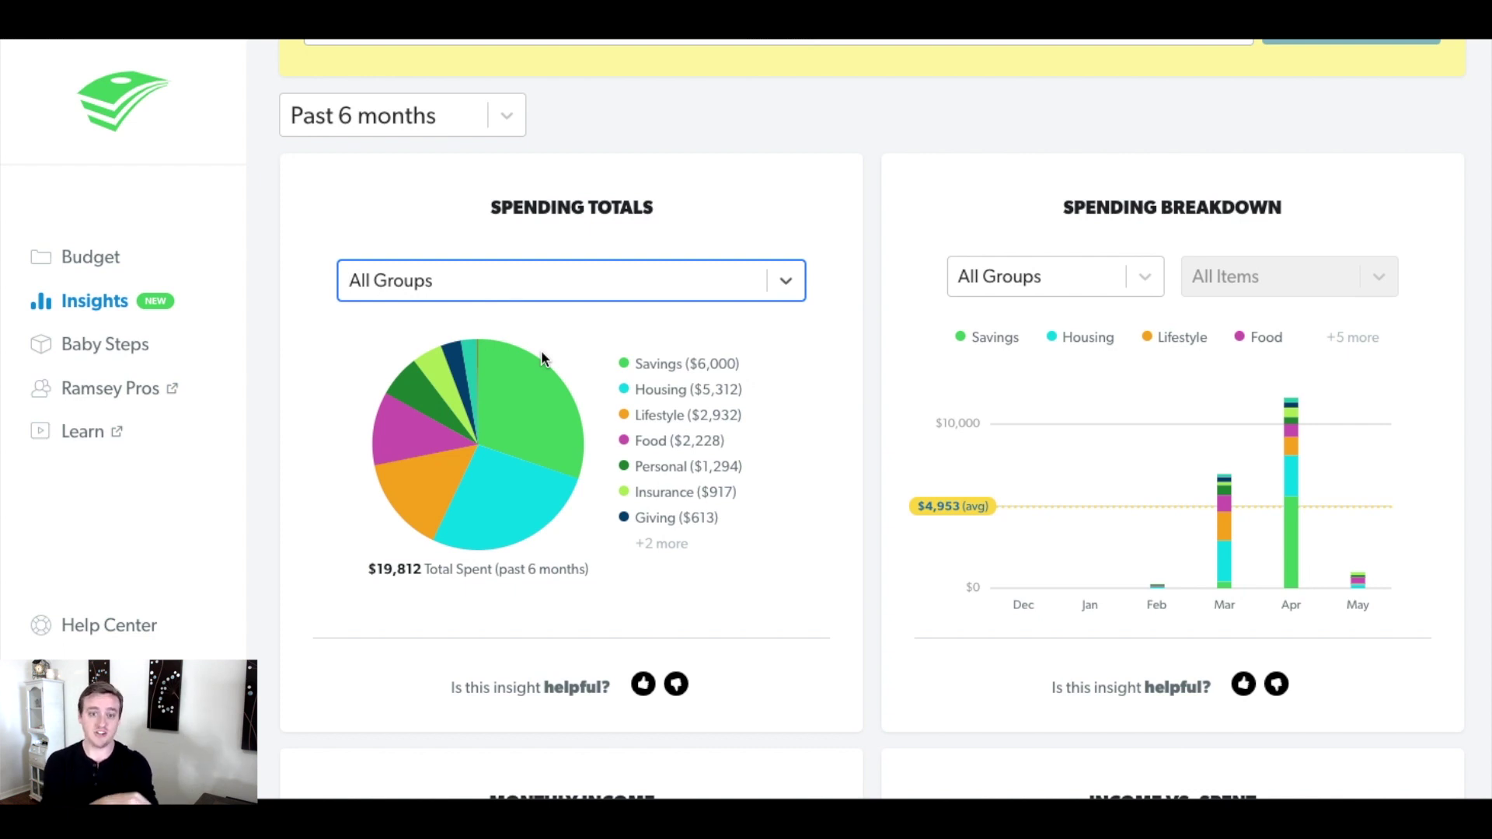
left_click(506, 116)
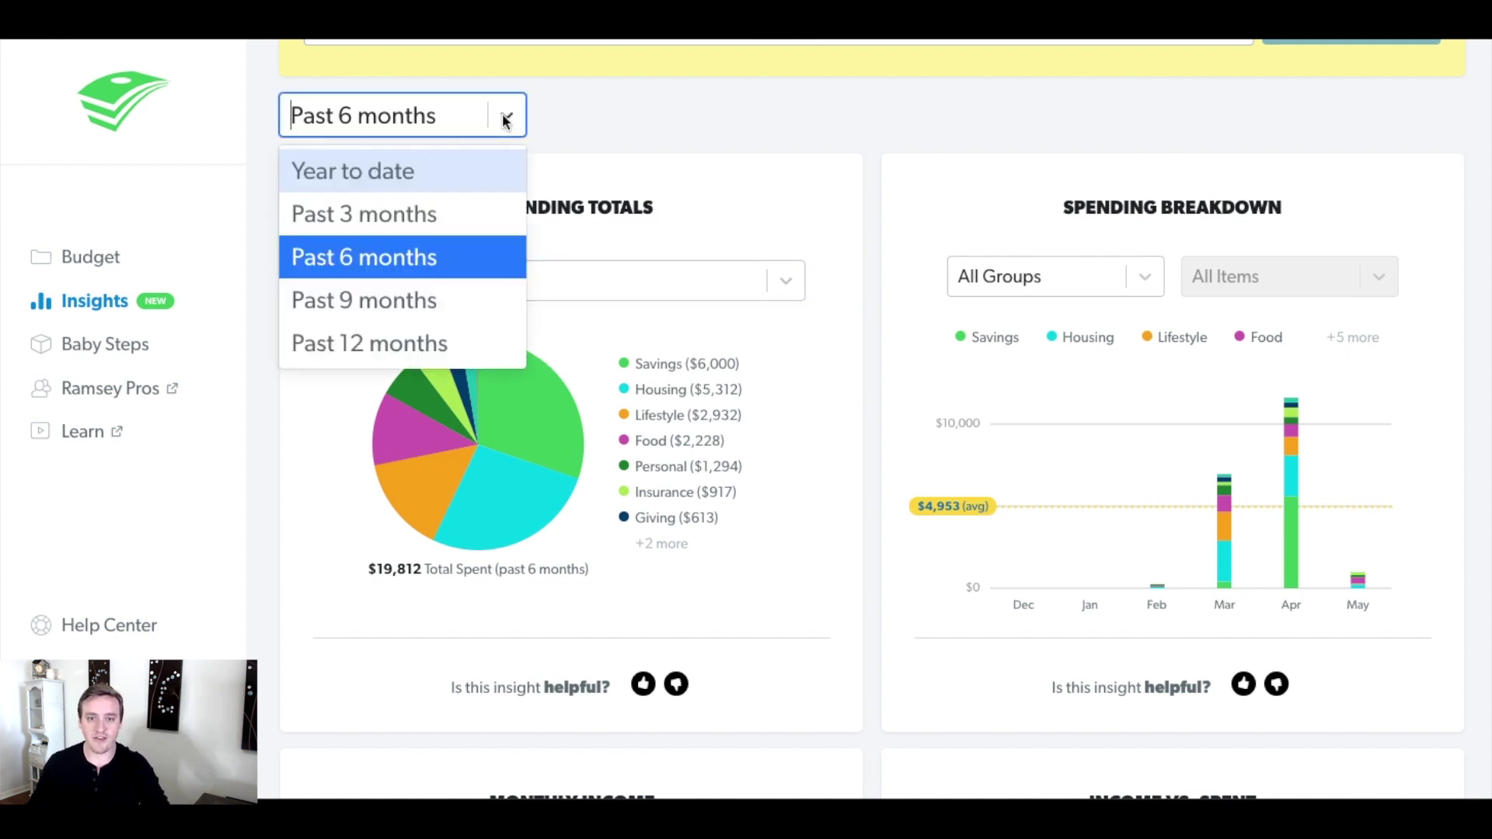
left_click(377, 334)
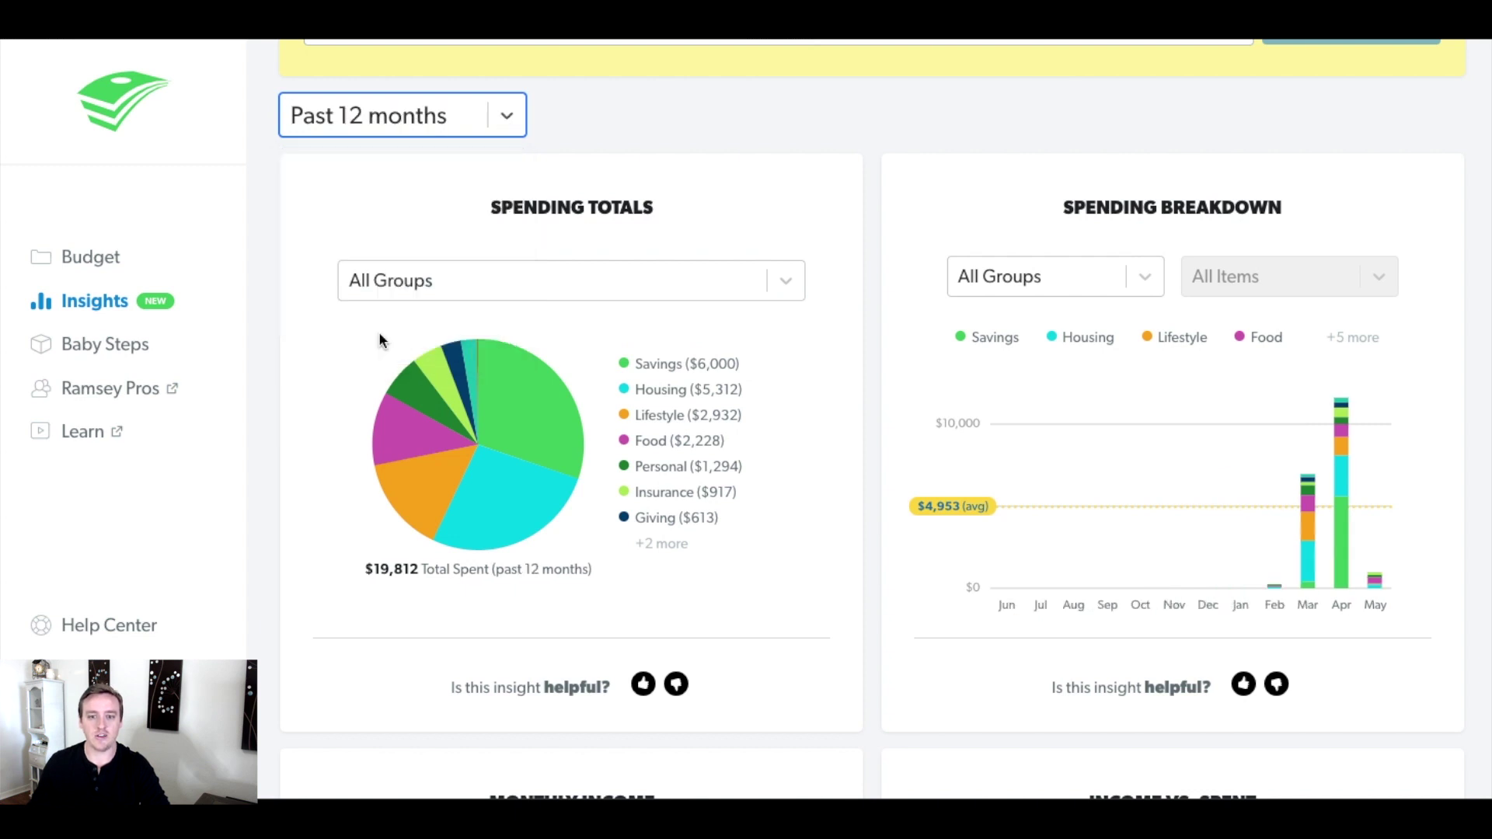
left_click(499, 110)
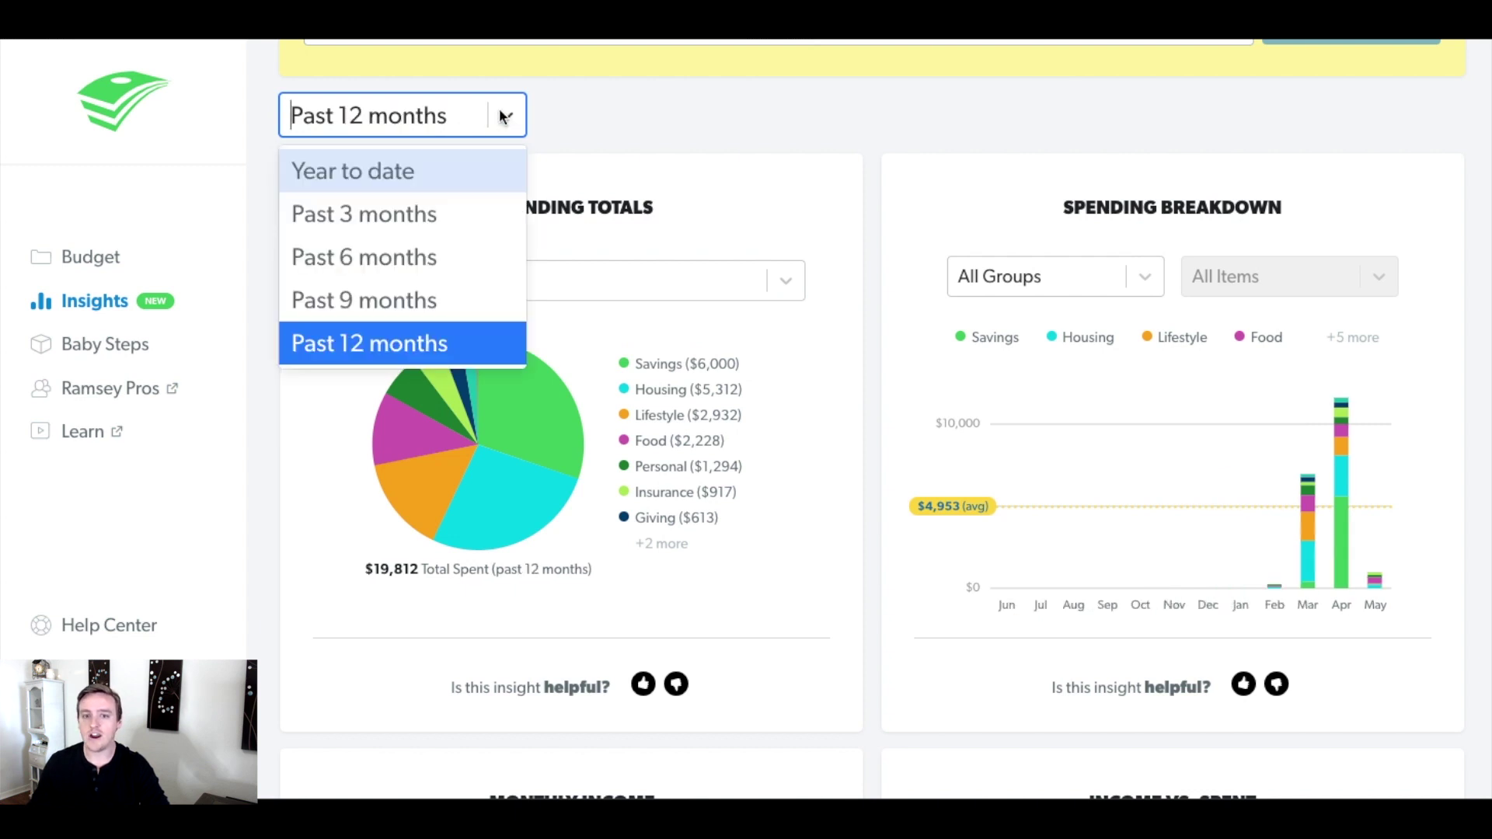
left_click(435, 261)
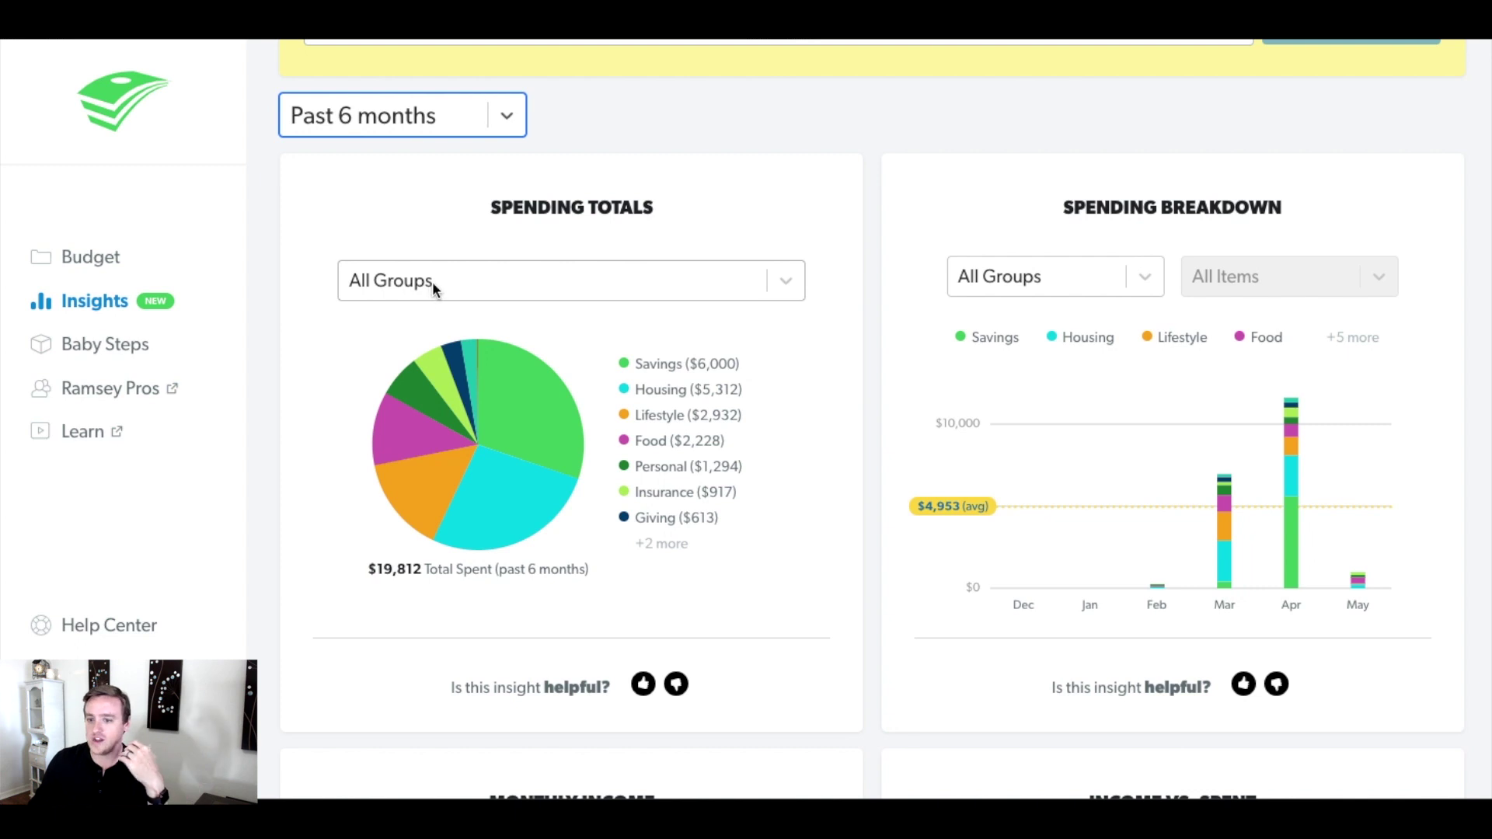
mouse_move(570, 416)
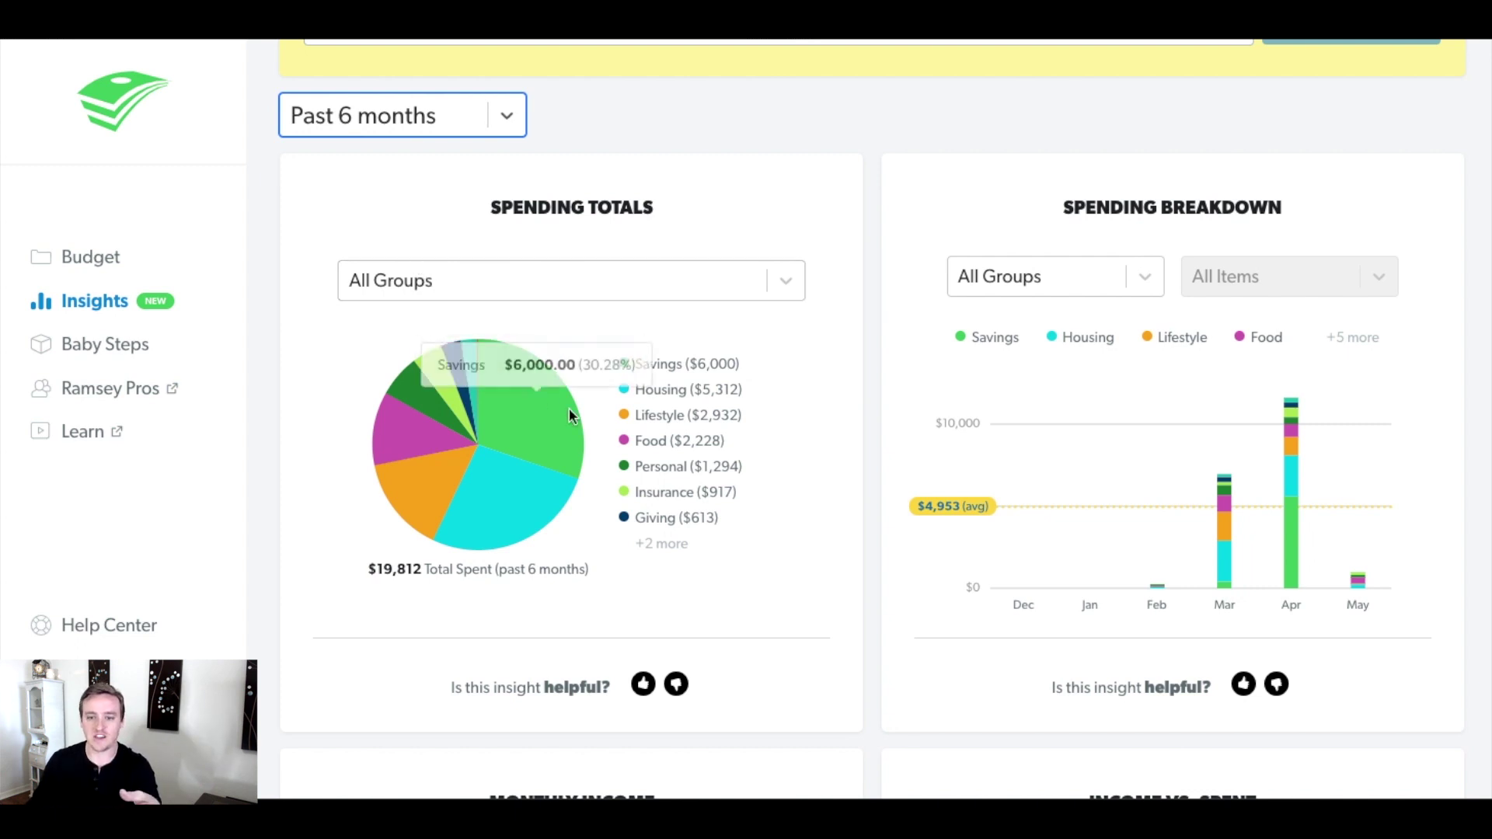
scroll(573, 571, "down", 1)
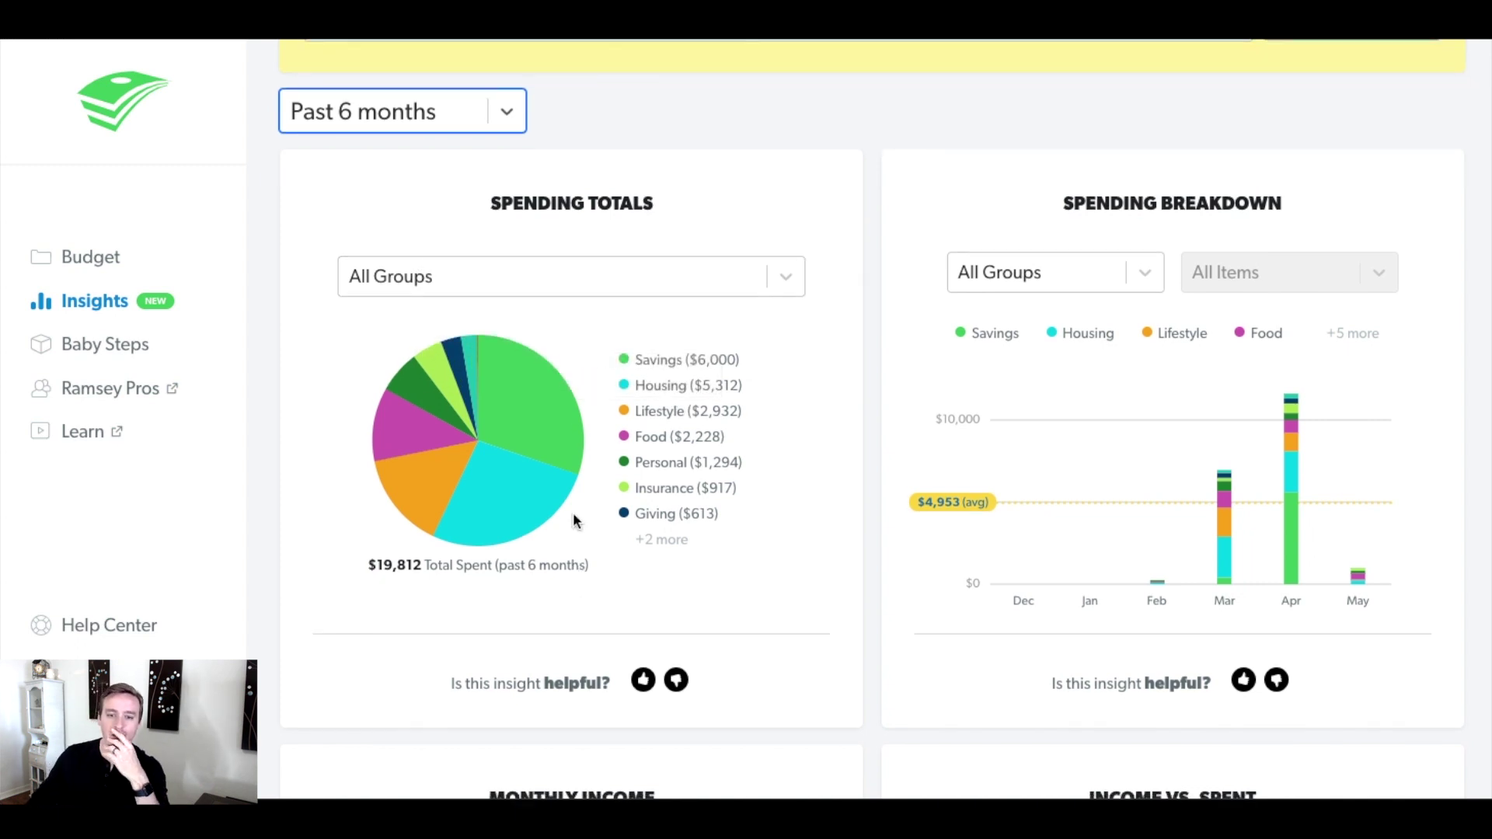
left_click(548, 280)
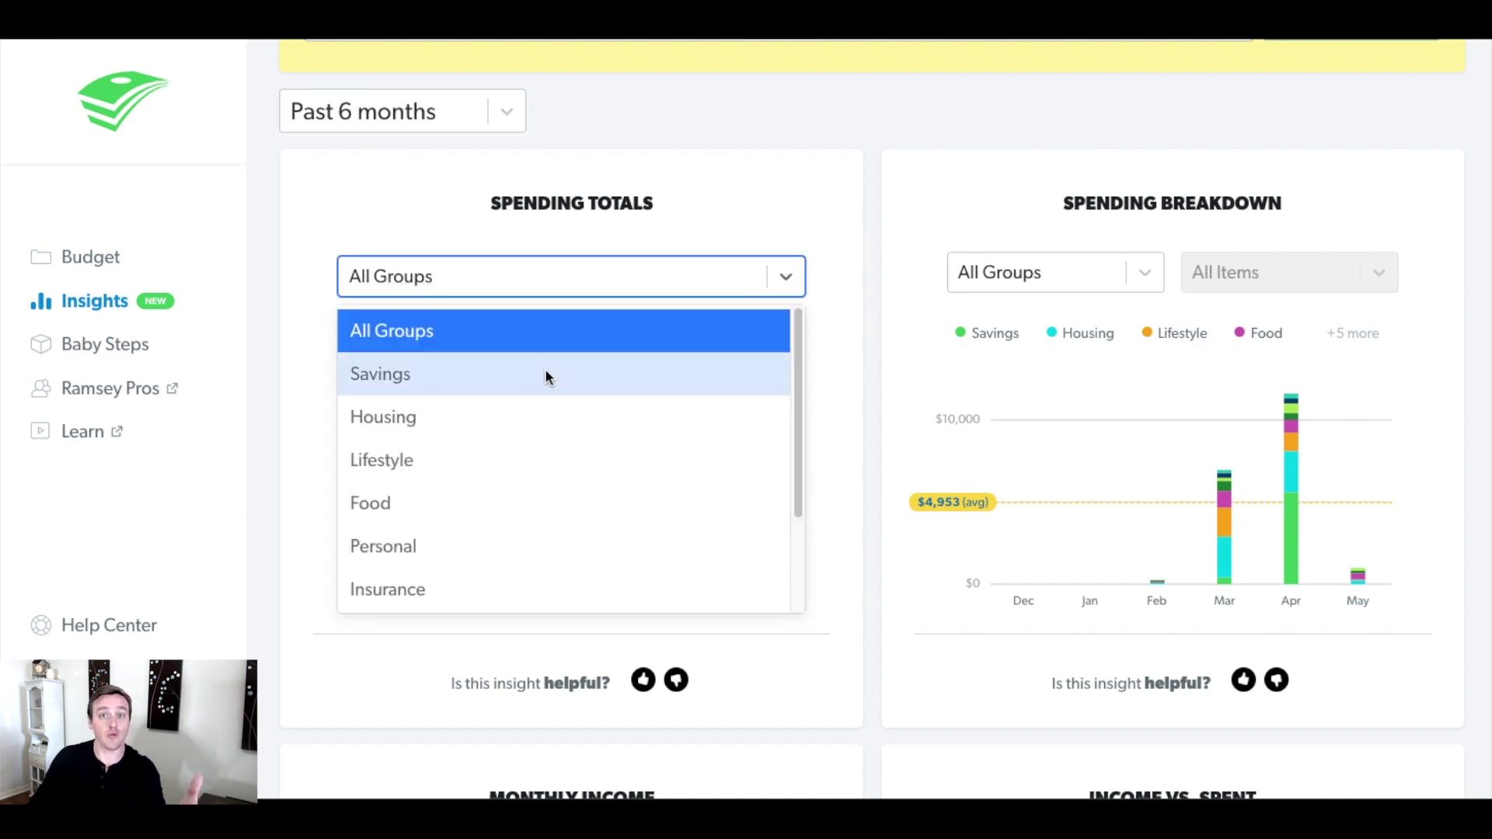
left_click(360, 374)
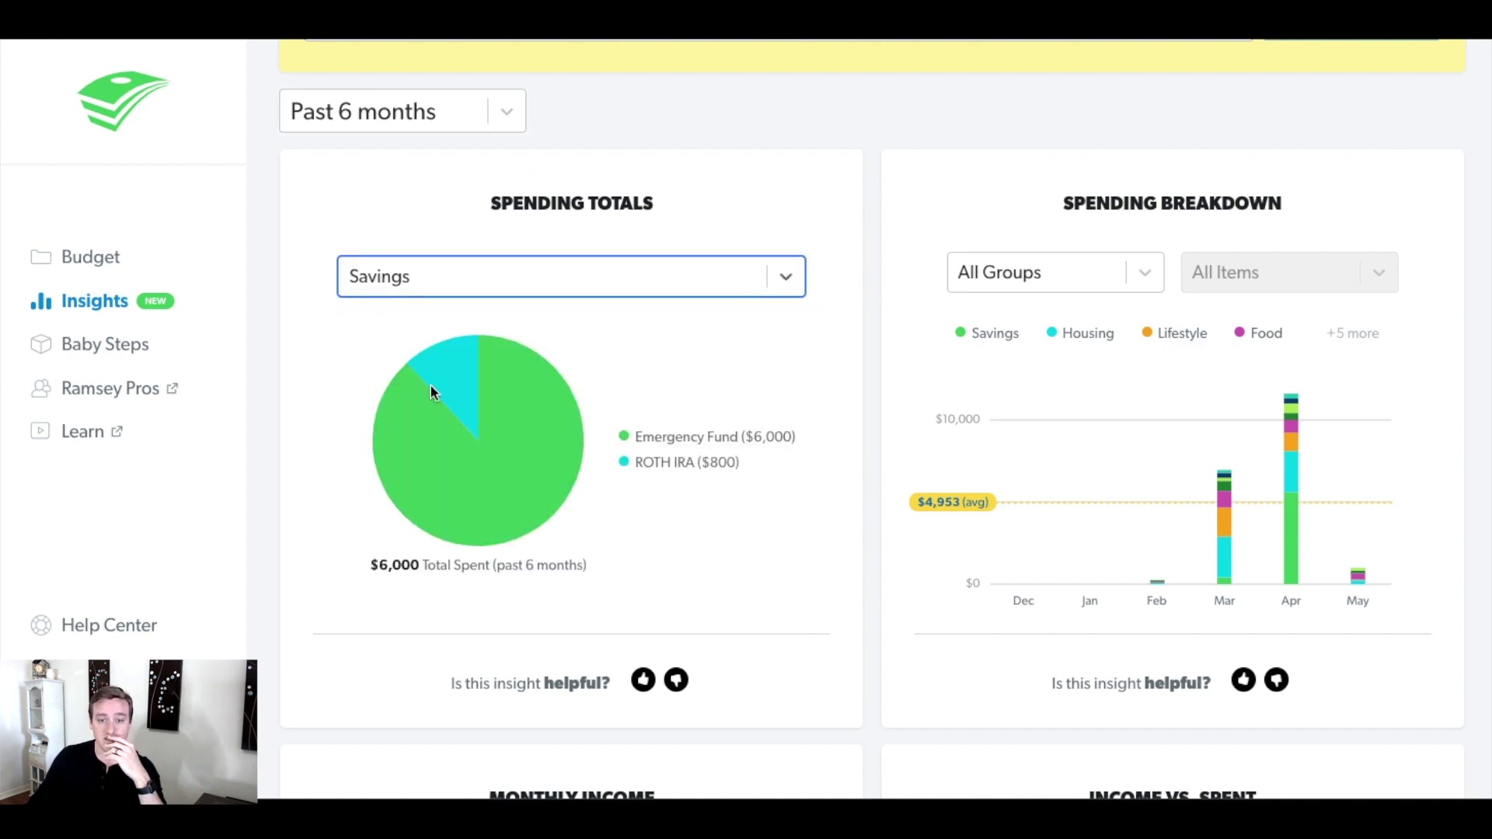
left_click(644, 278)
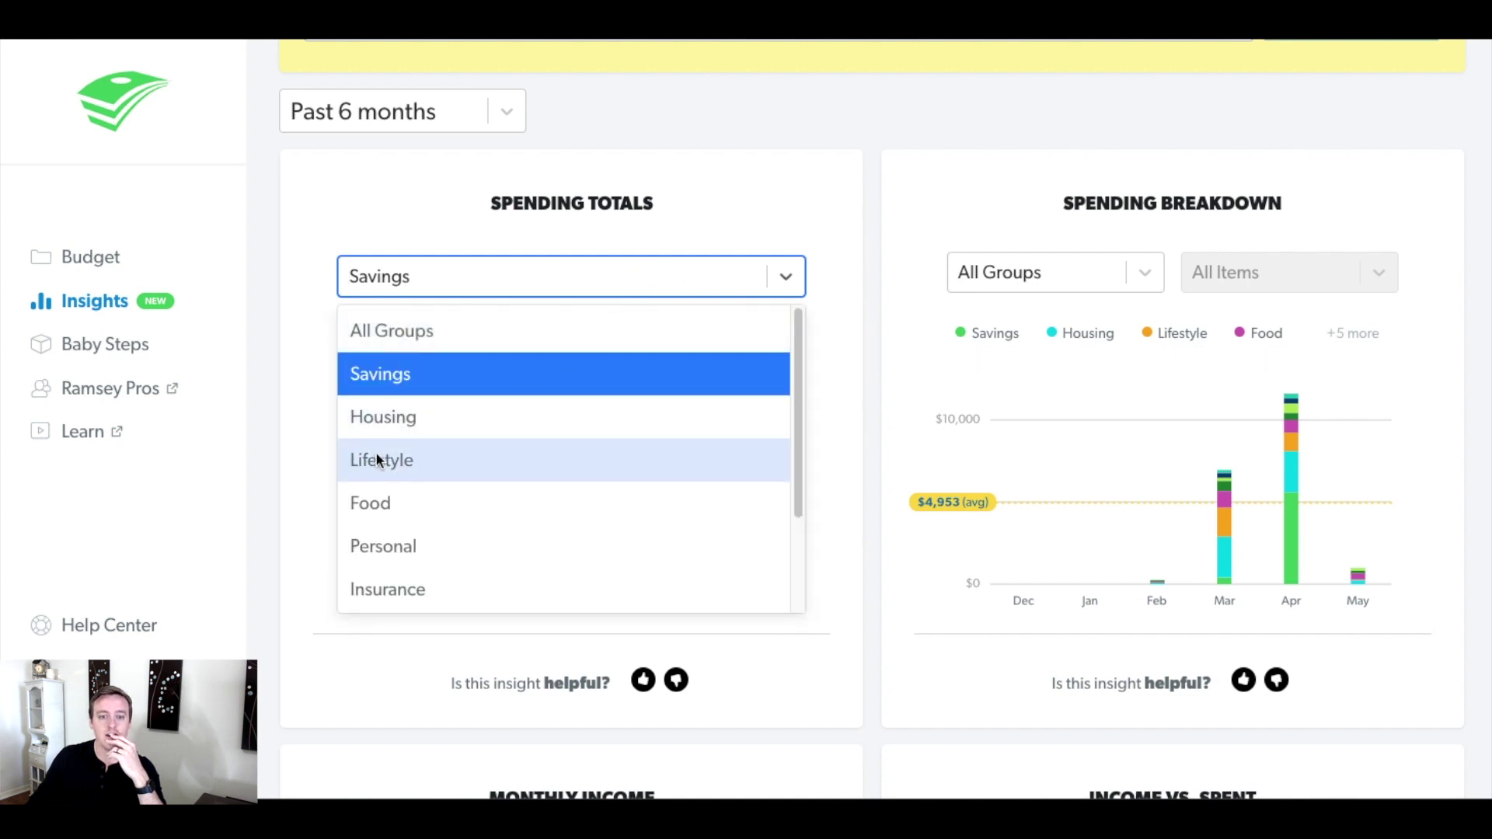
left_click(372, 423)
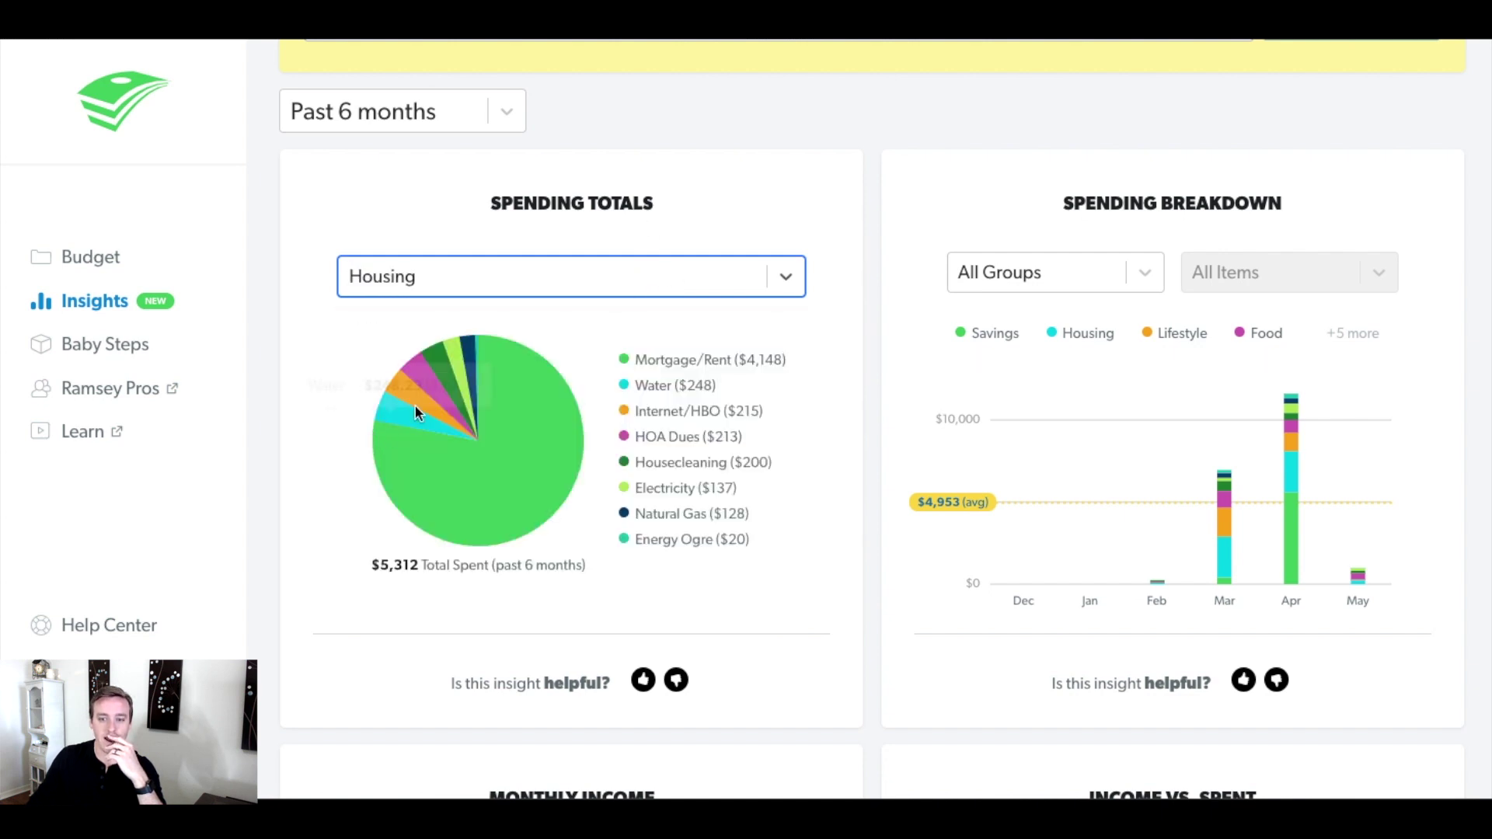
left_click(660, 279)
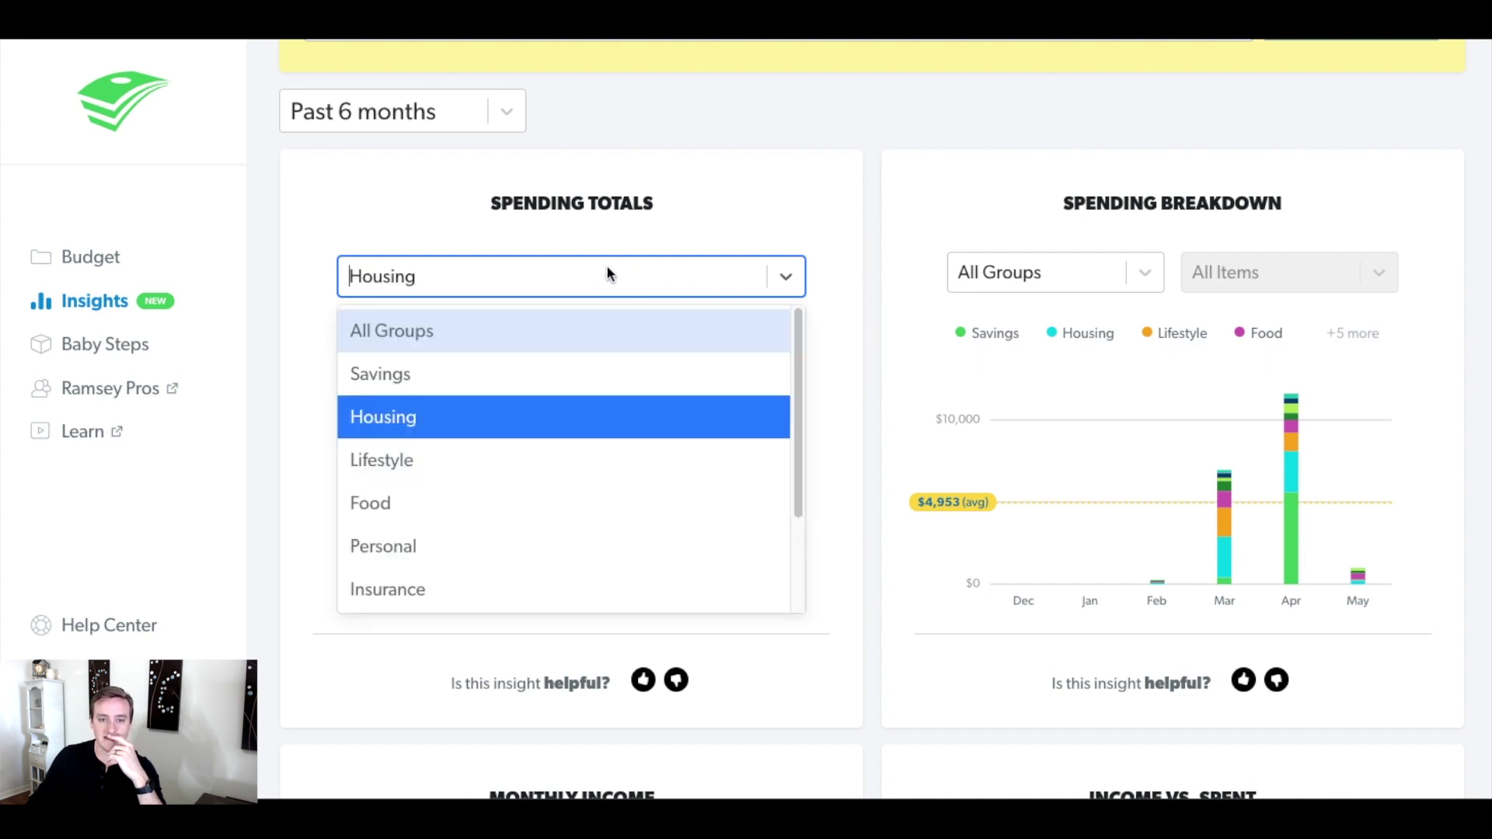
left_click(440, 339)
mouse_move(562, 393)
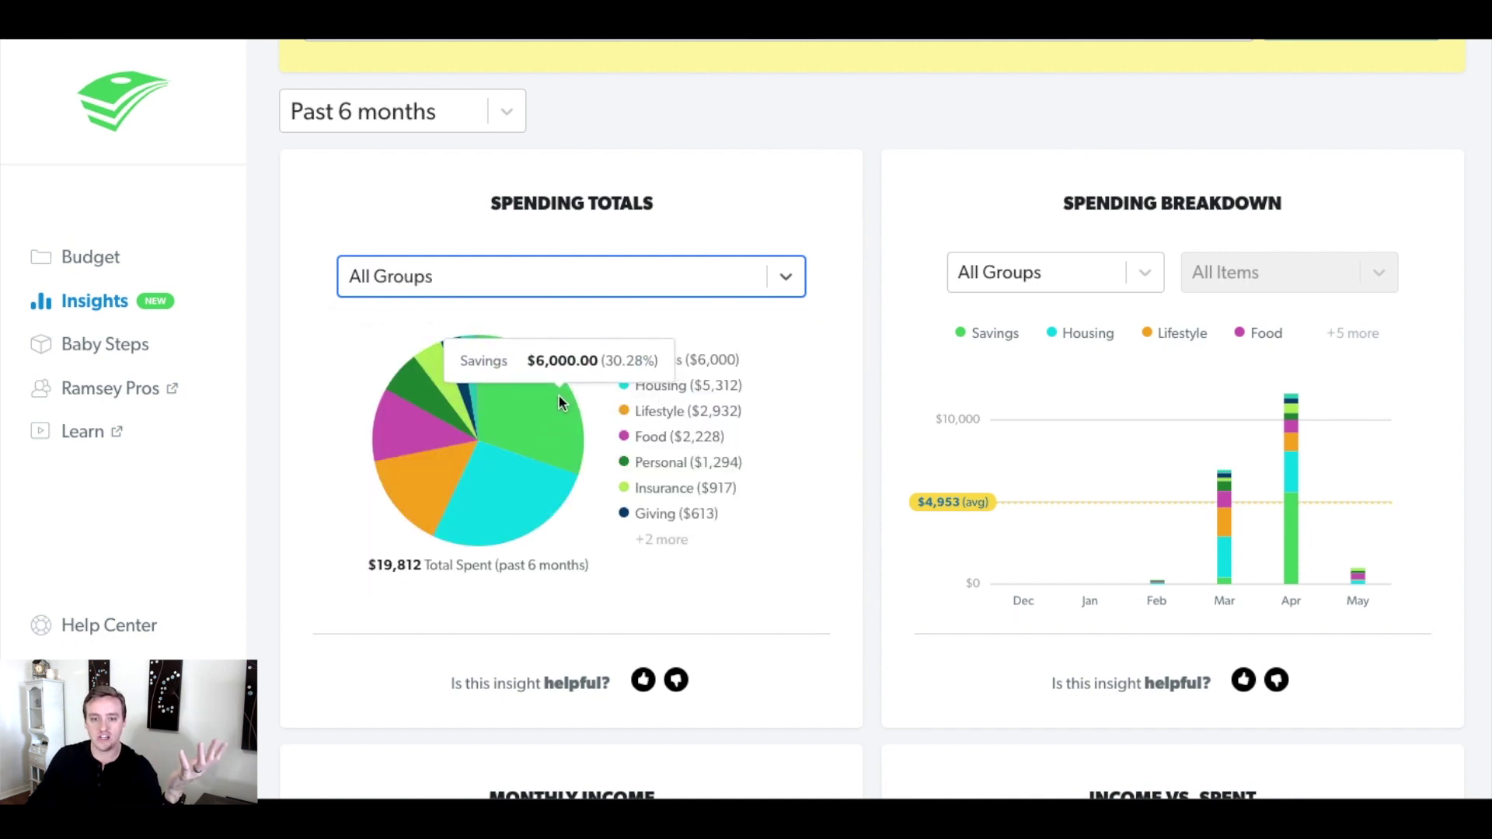
mouse_move(570, 510)
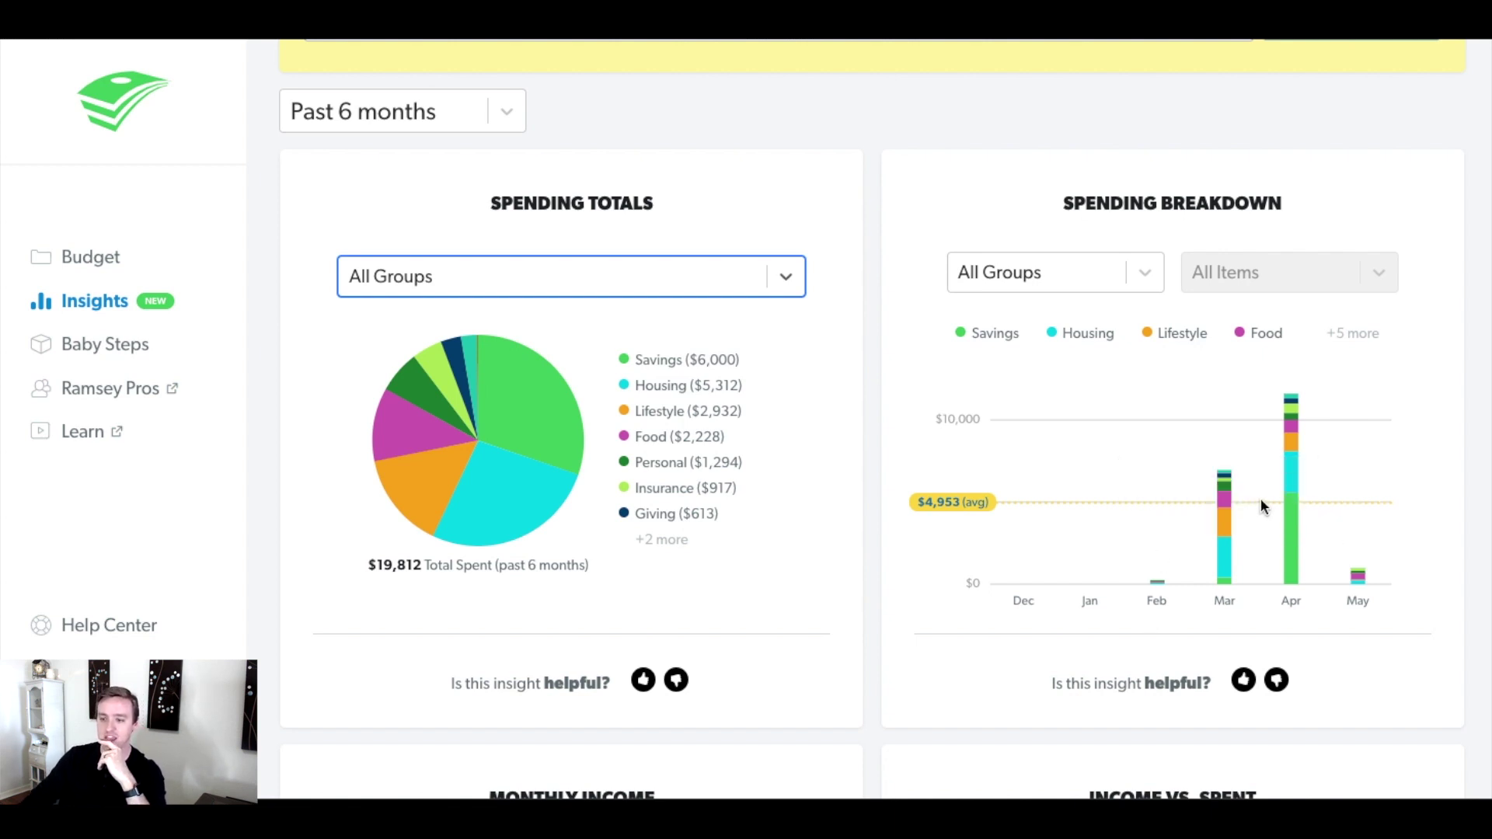
Chart Lifestyle in Spending Breakdown, then switch to Transportation narrowed to Gas
left_click(1148, 276)
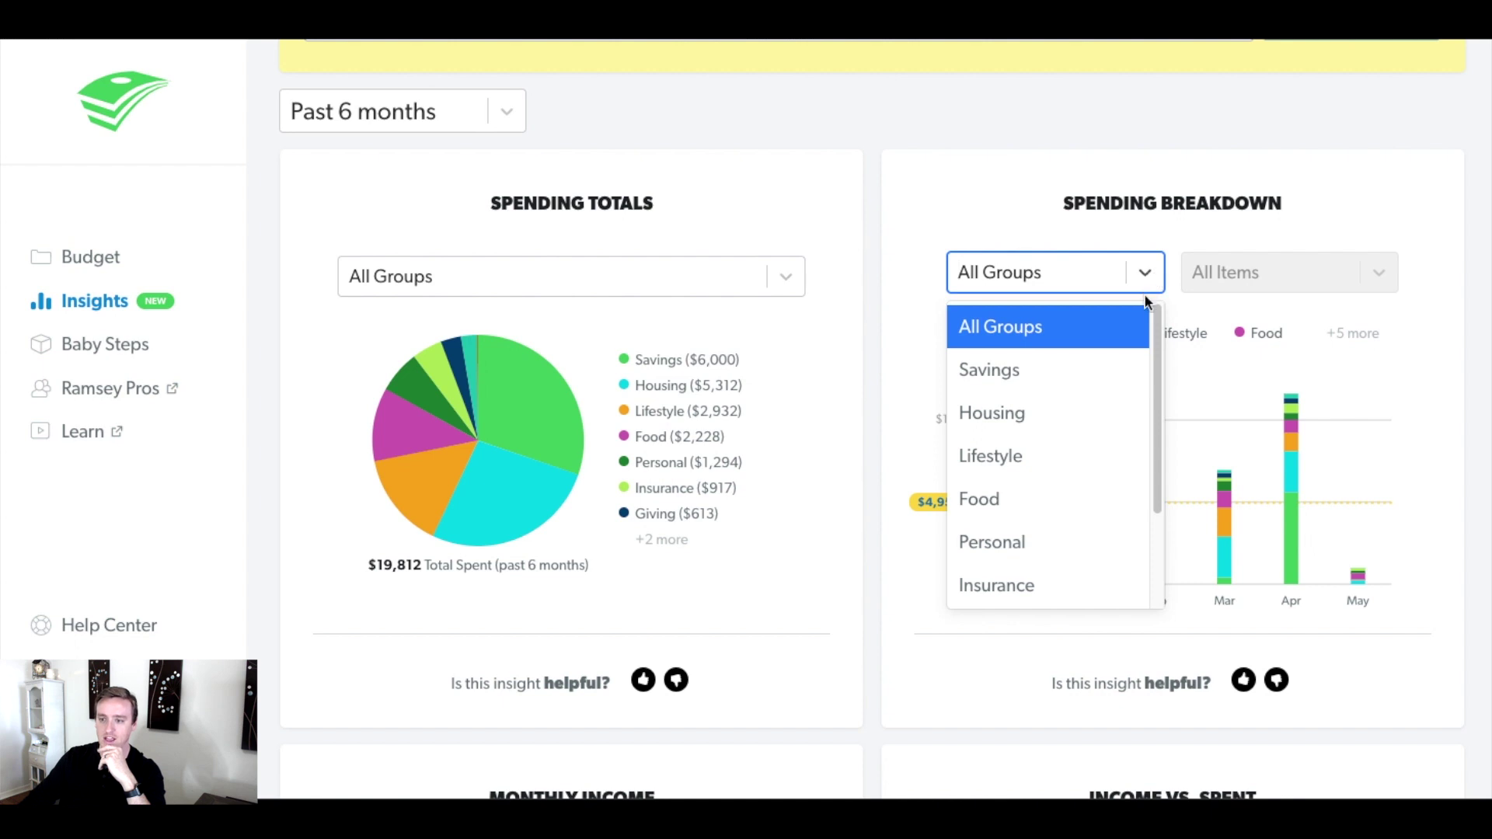
left_click(1027, 458)
left_click(1096, 277)
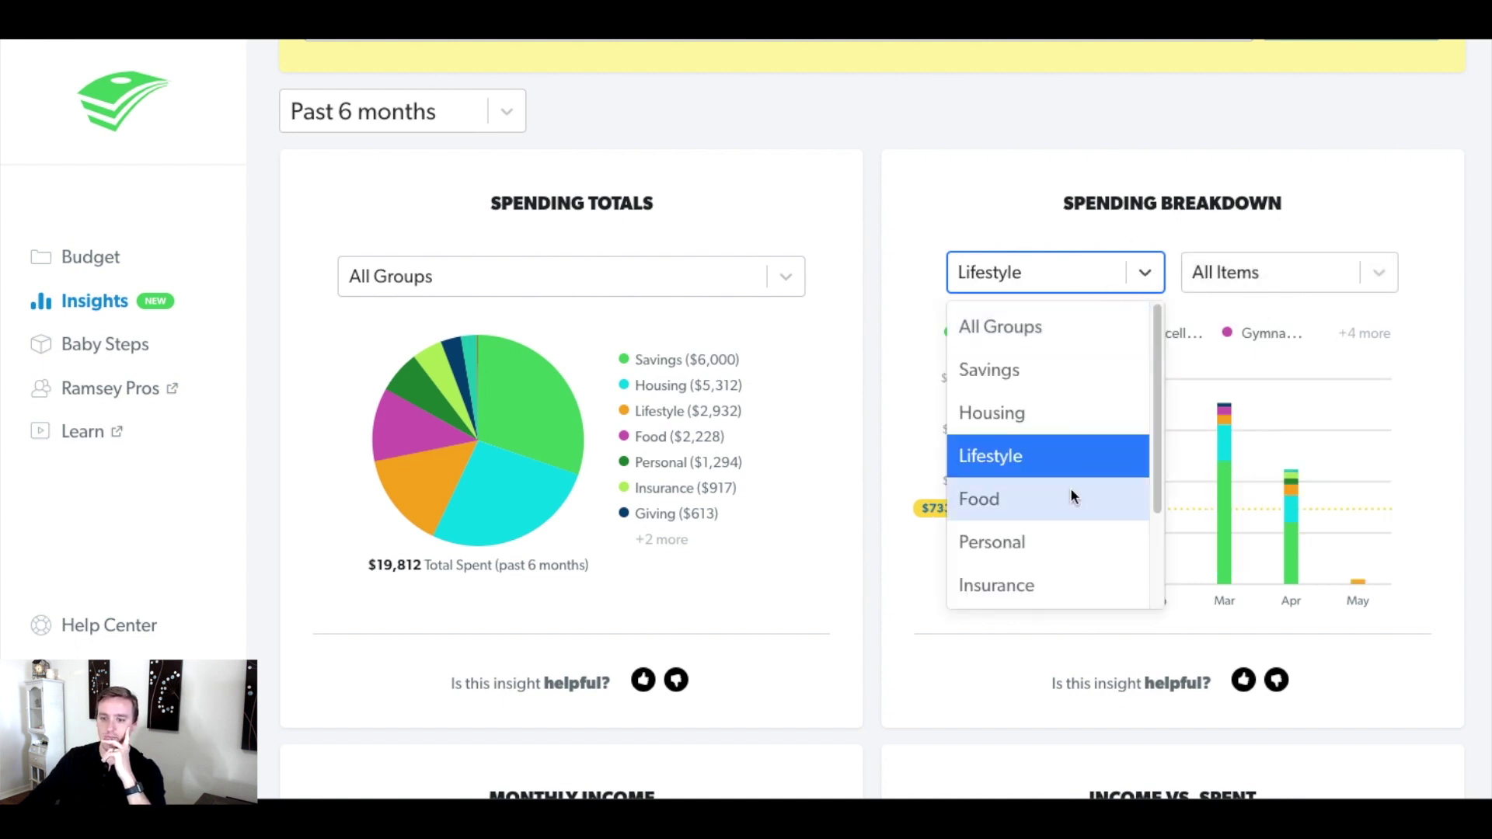
scroll(1064, 505, "down", 2)
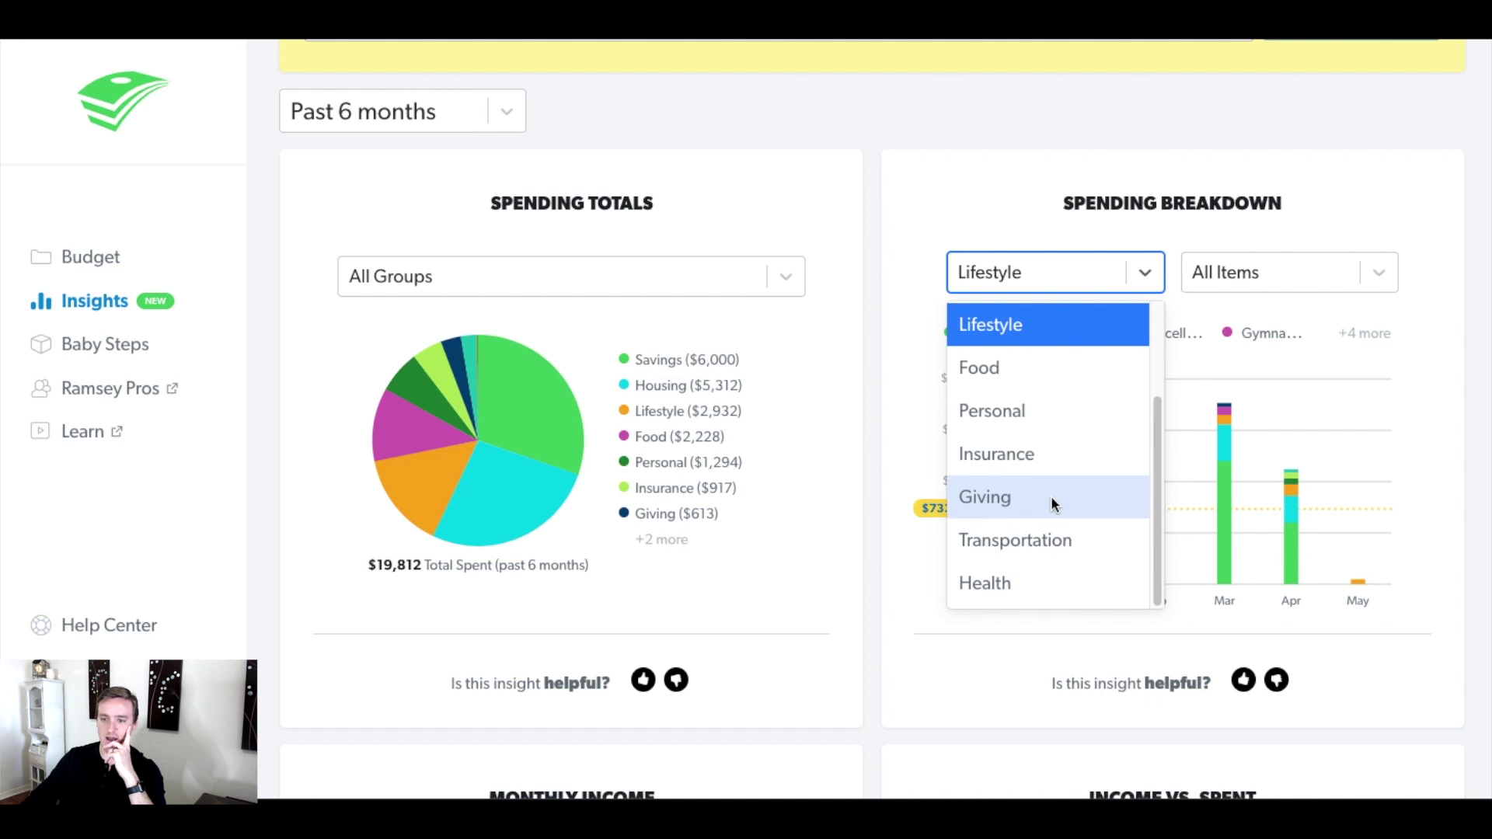
left_click(1024, 535)
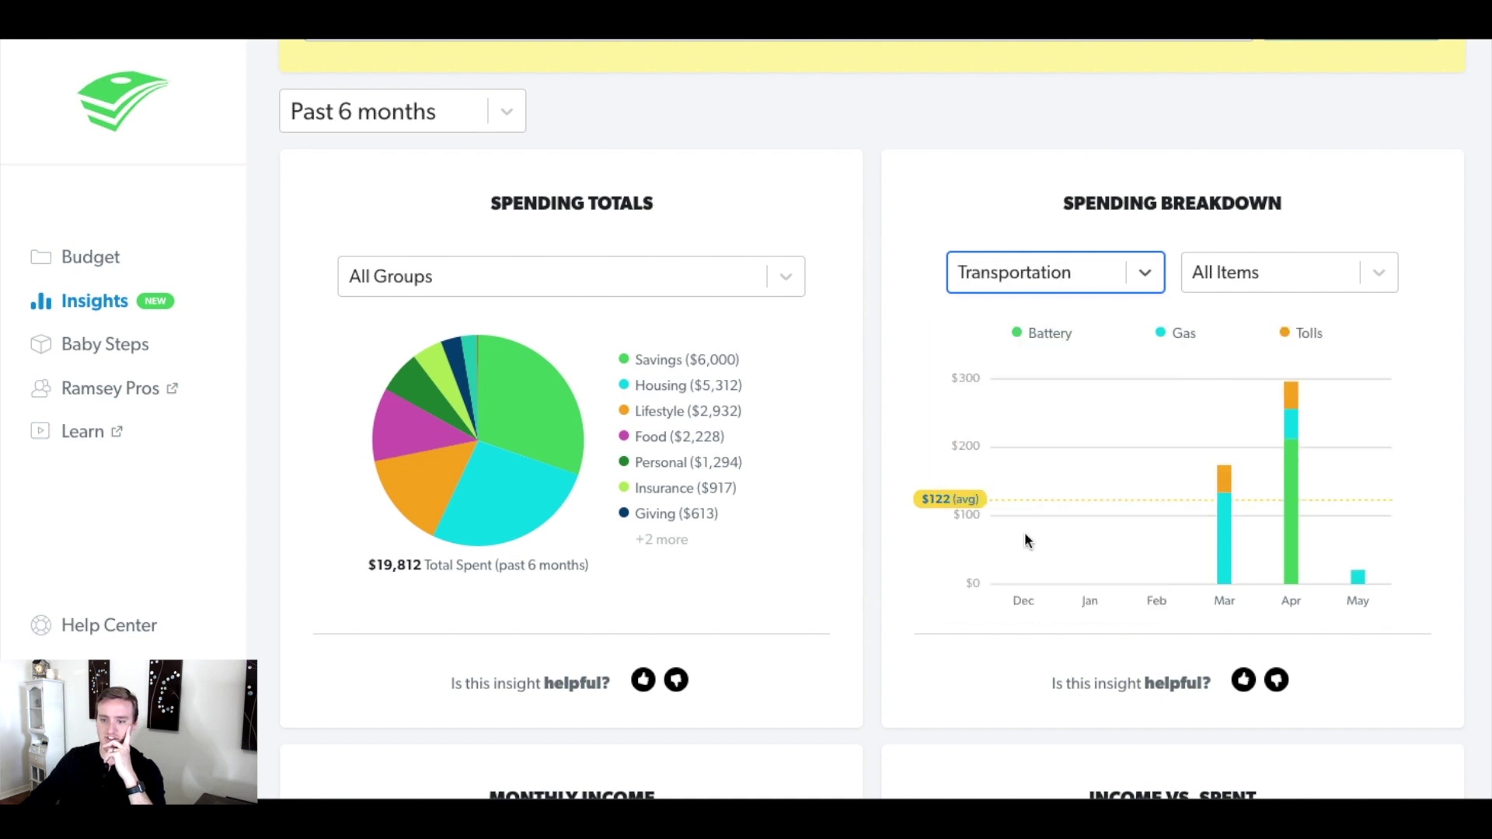
left_click(1253, 268)
left_click(1241, 413)
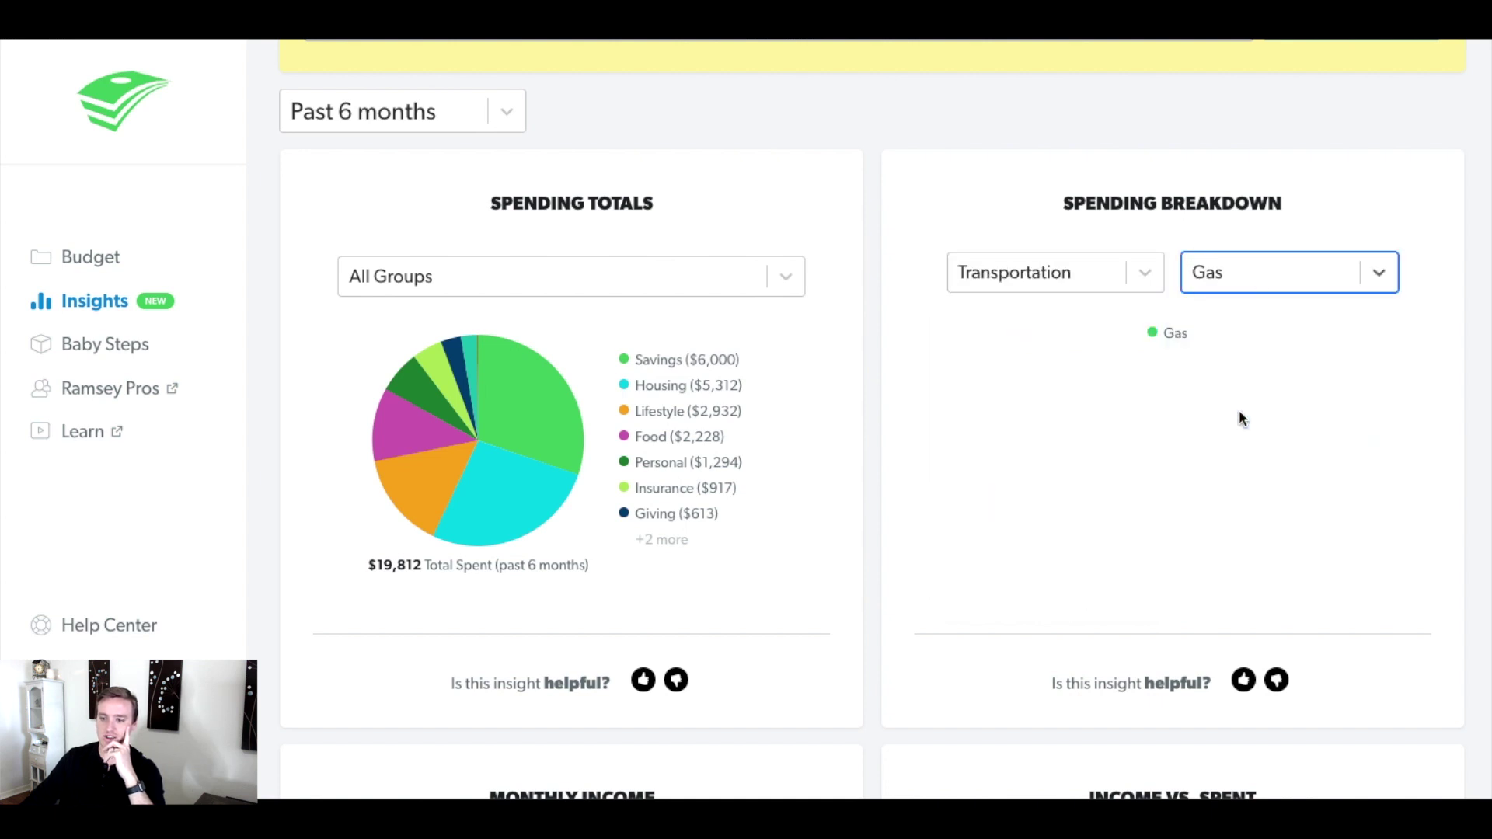
mouse_move(1221, 422)
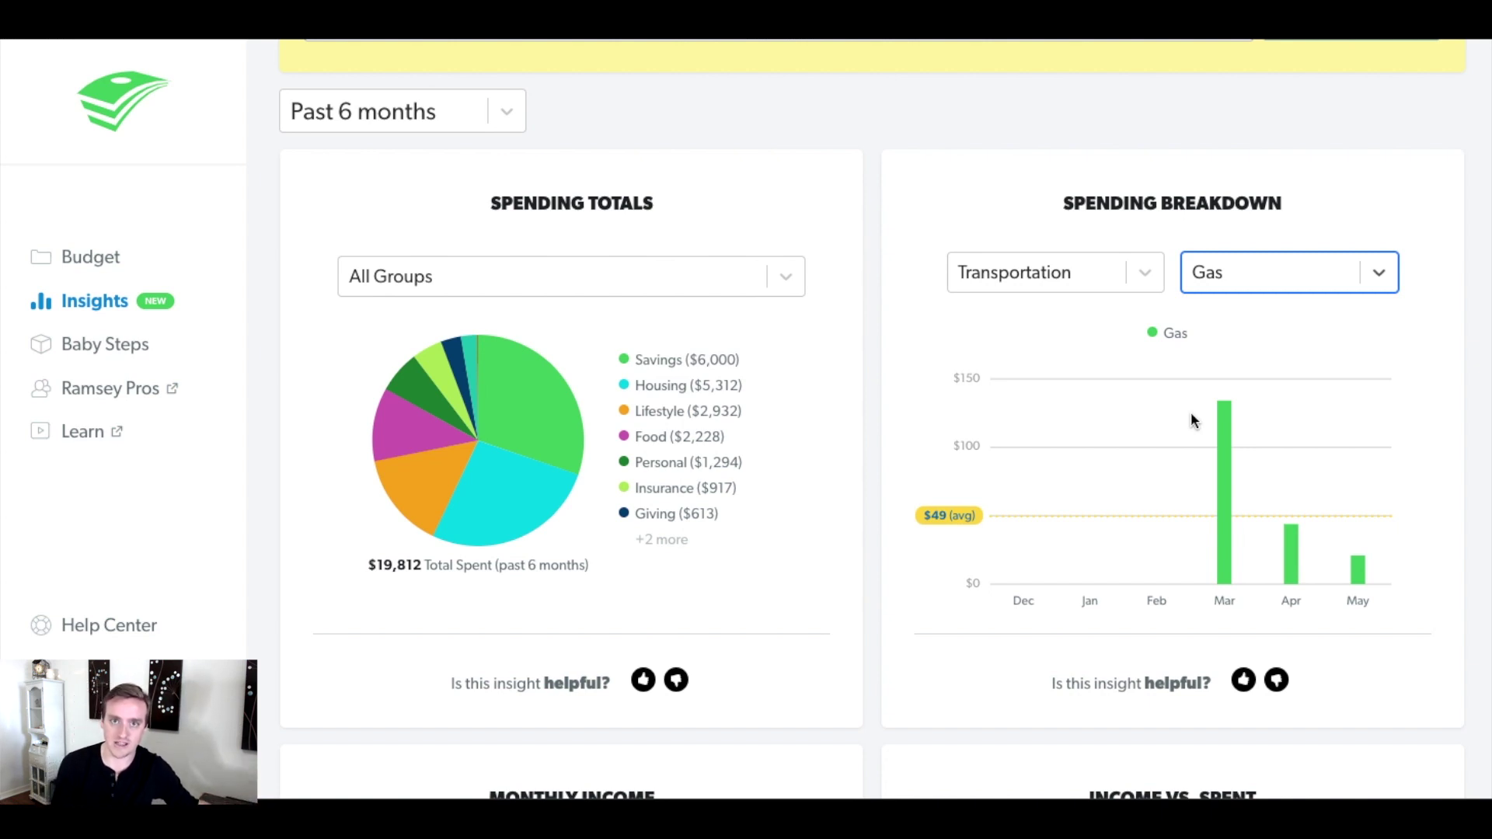
Switch the breakdown group to Housing and narrow the items to Electricity
left_click(1157, 278)
left_click(1076, 411)
left_click(1219, 282)
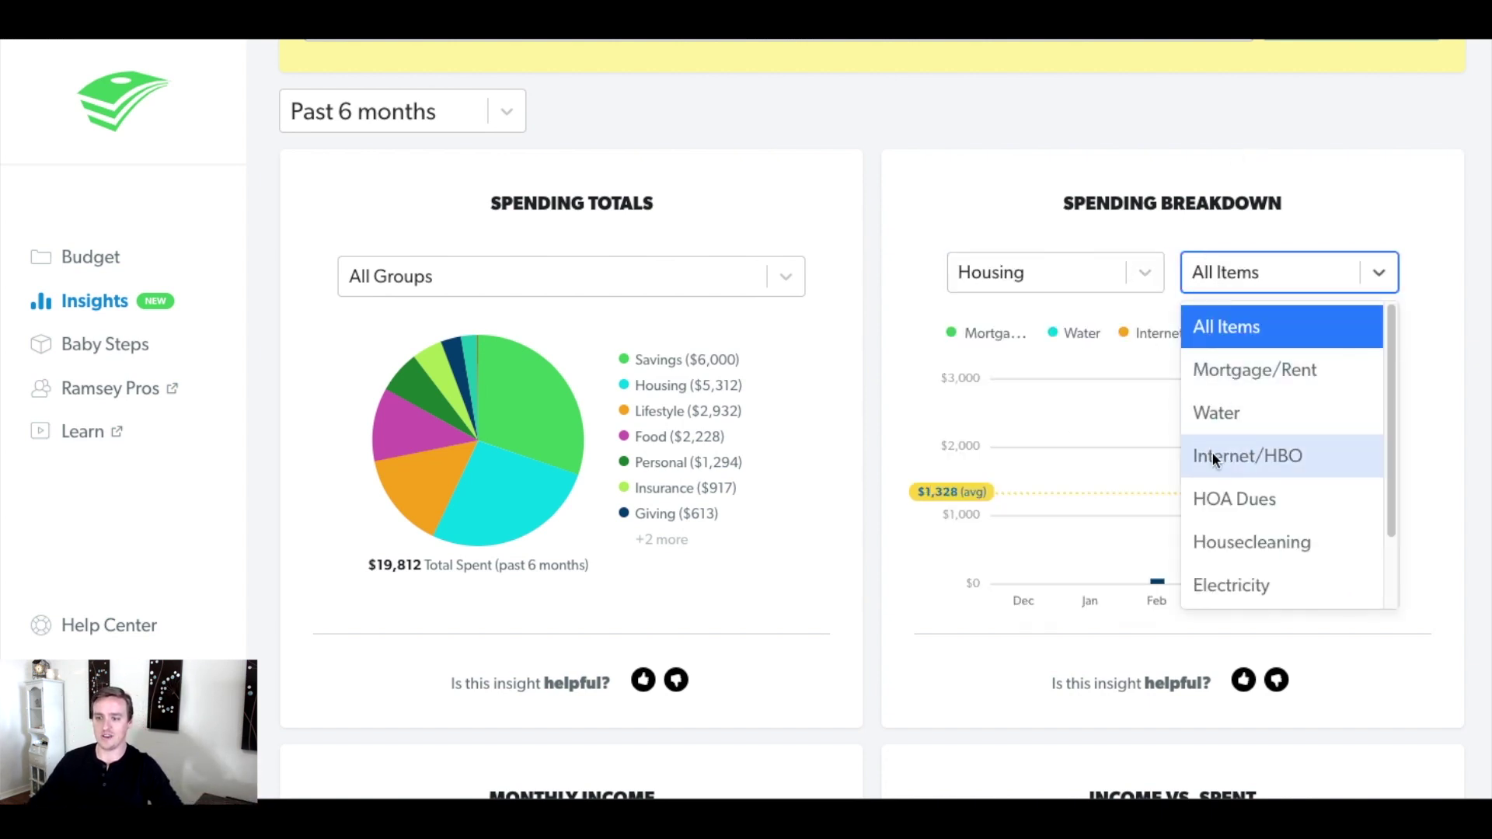
scroll(1212, 446, "down", 1)
left_click(1228, 505)
mouse_move(1292, 426)
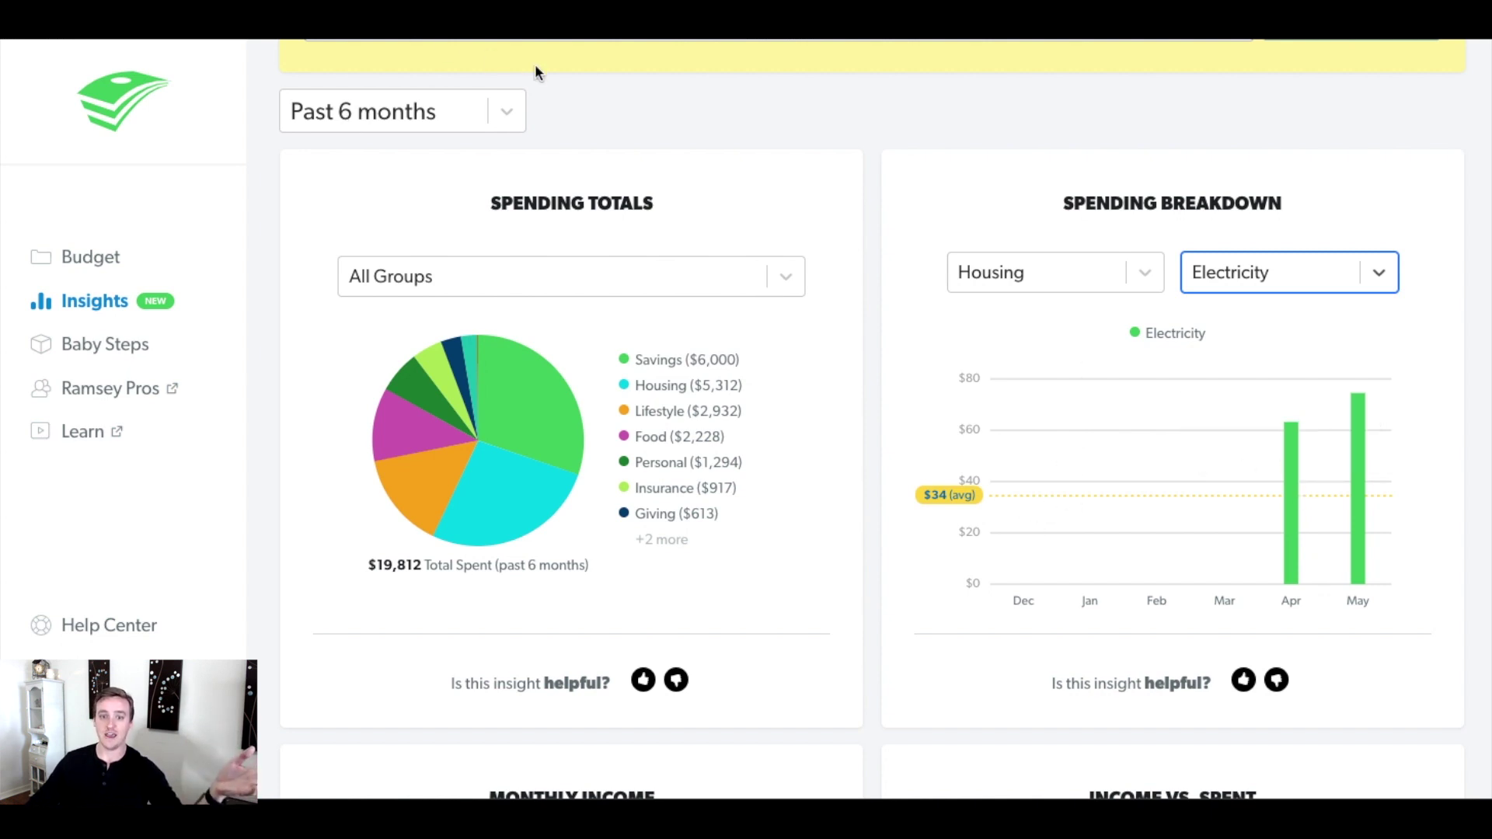
Set the period to Past 12 months and narrow Spending Breakdown to Housing's Electricity item
left_click(506, 111)
left_click(412, 336)
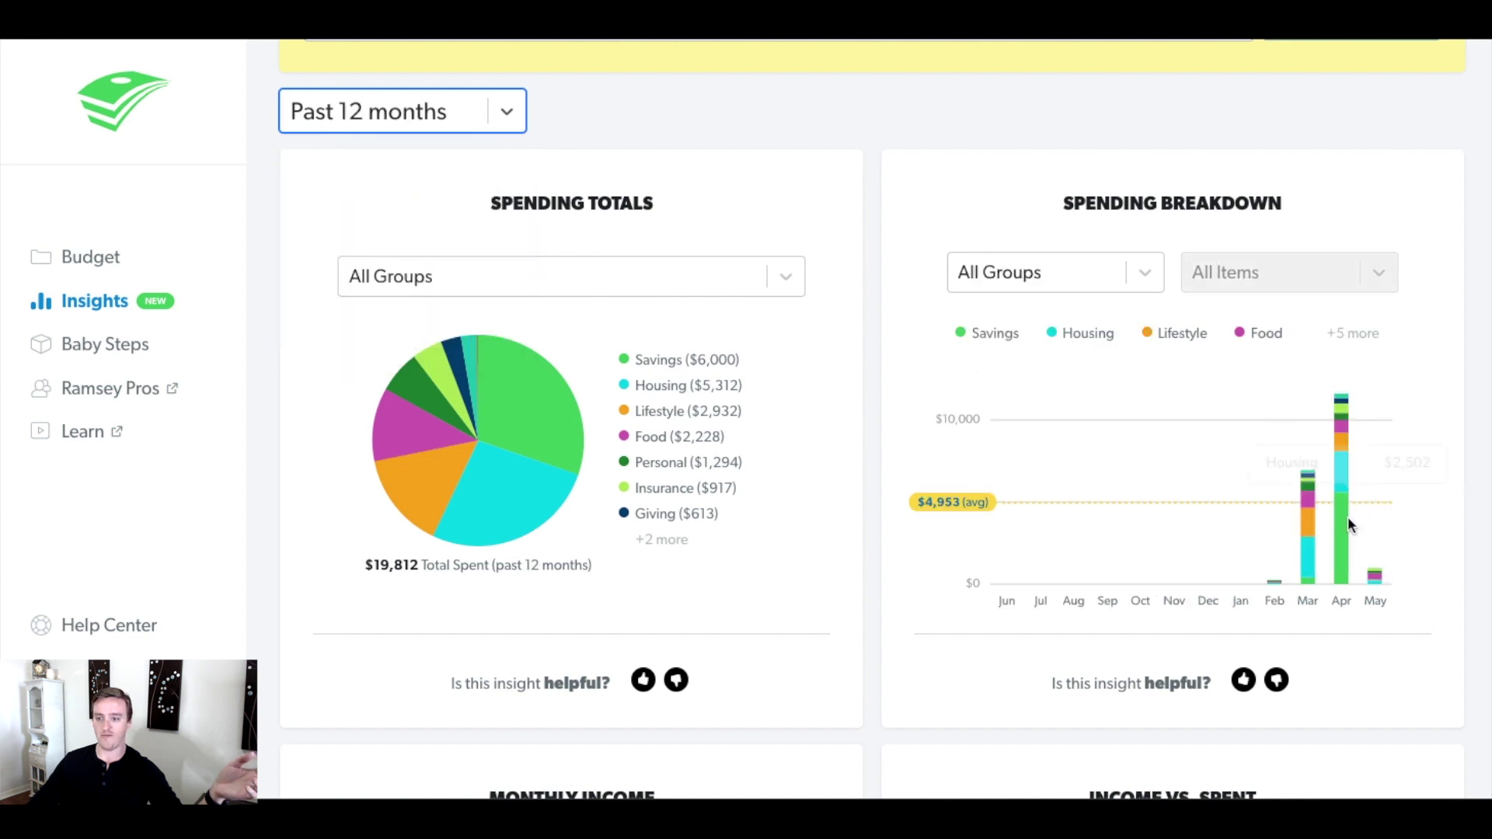
left_click(1143, 276)
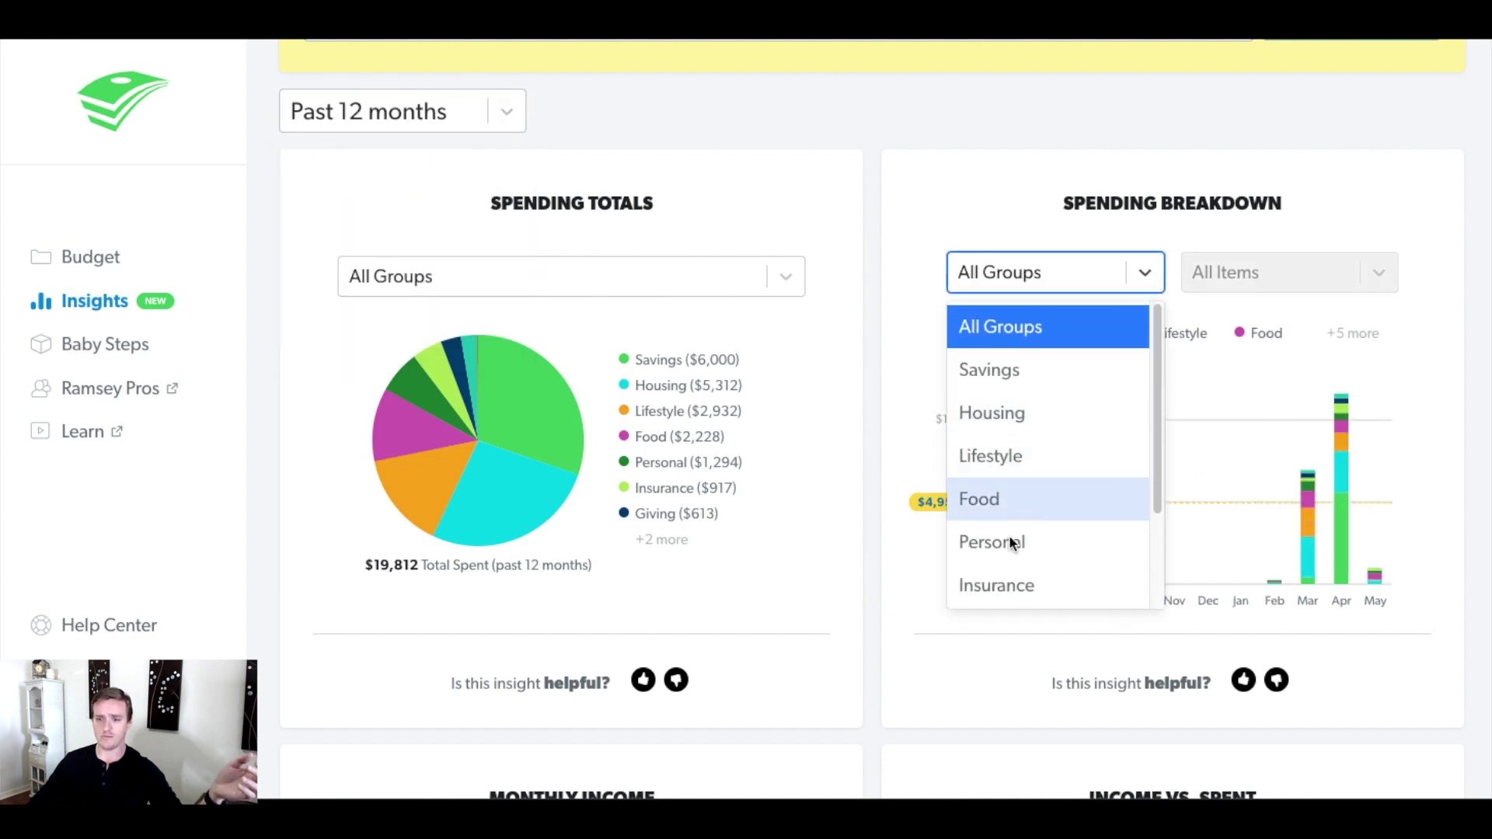
scroll(997, 400, "down", 1)
left_click(993, 403)
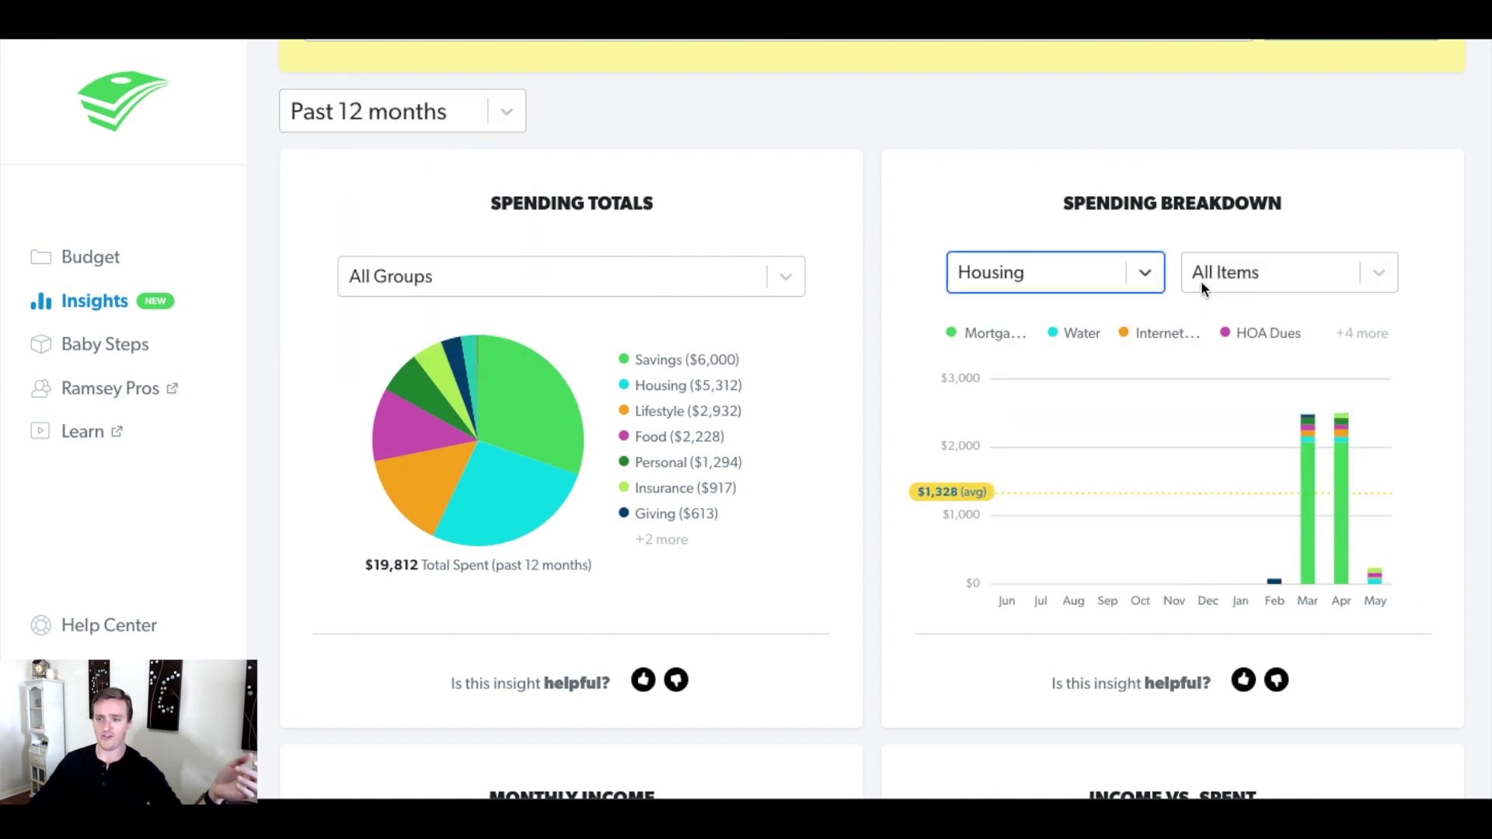
left_click(1201, 276)
scroll(1214, 516, "down", 2)
left_click(1218, 494)
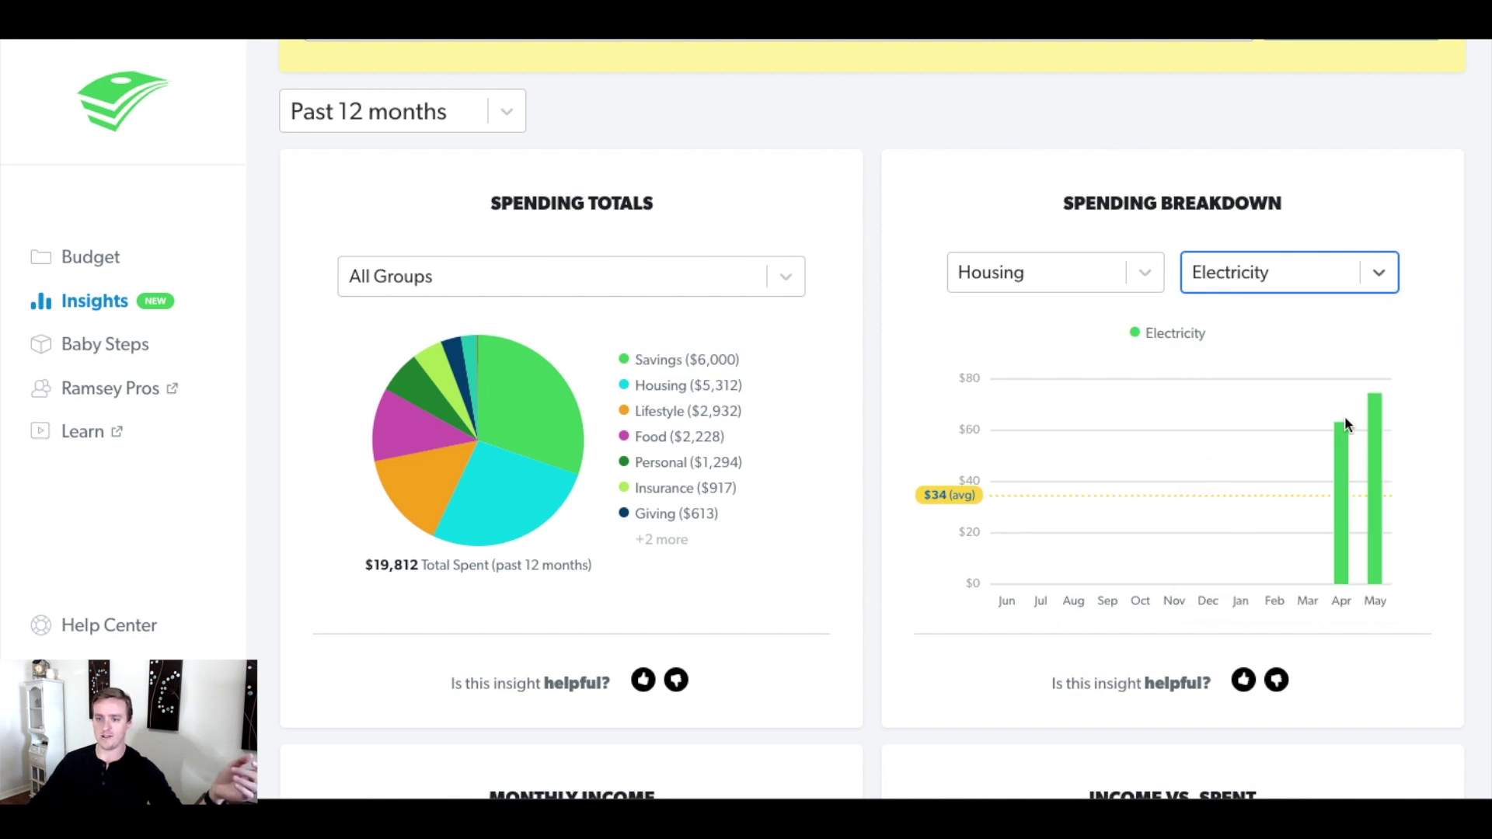
mouse_move(1346, 433)
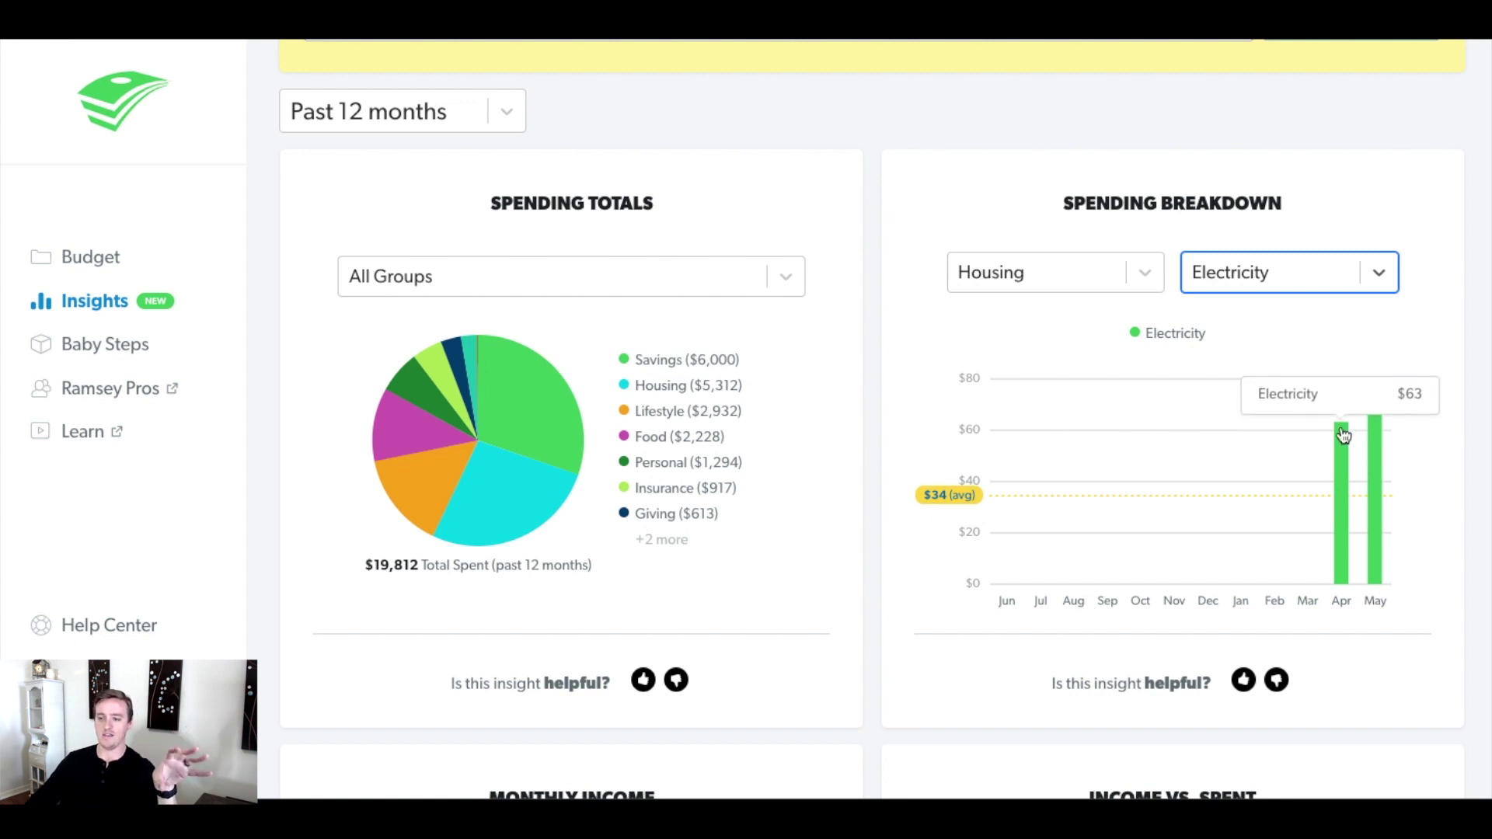
mouse_move(1376, 410)
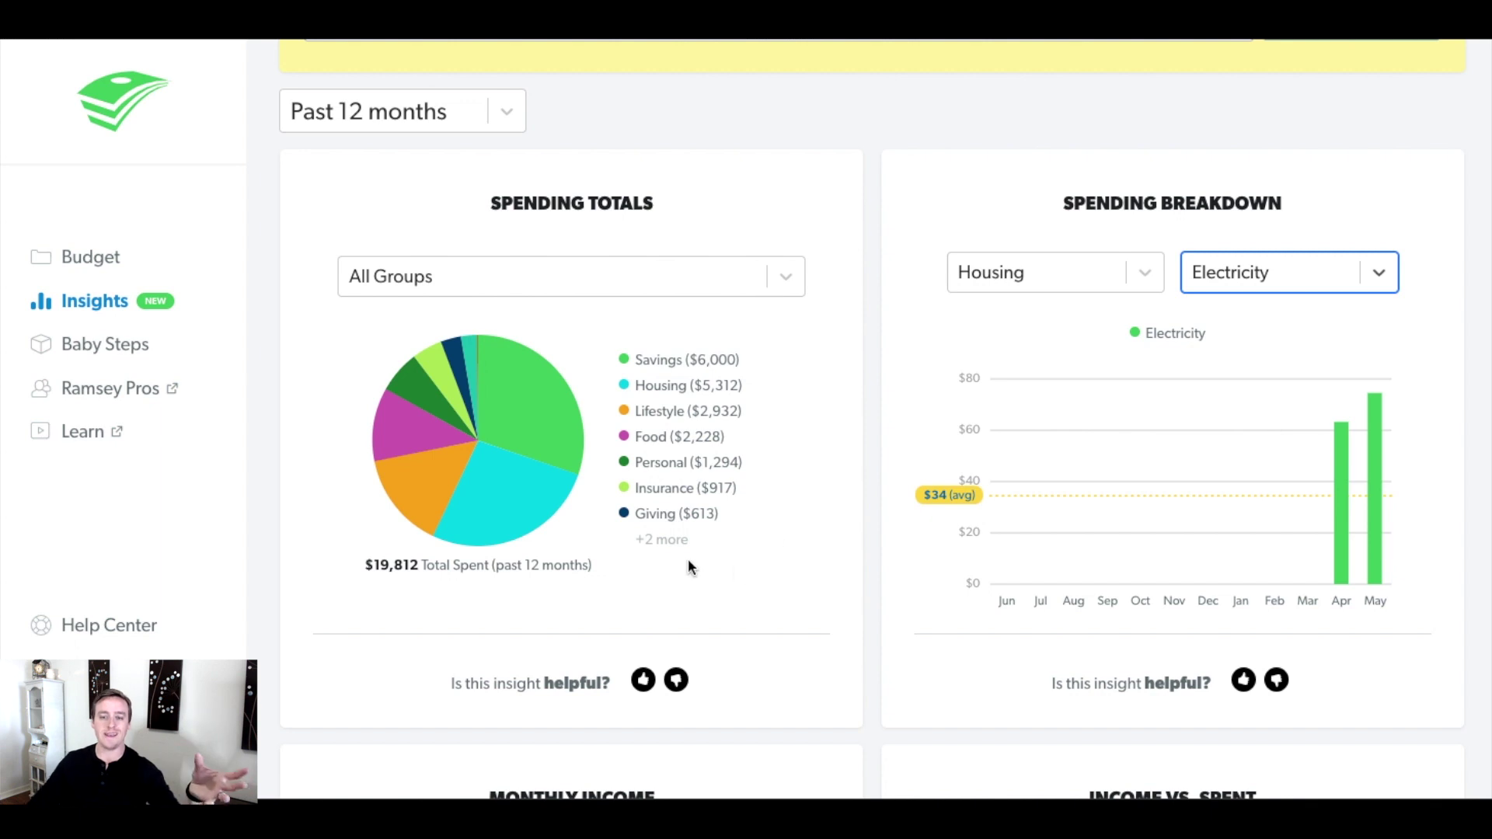
Review Income vs. Spent, switch the reports to Past 3 months, then return to the period dropdown
scroll(916, 571, "down", 5)
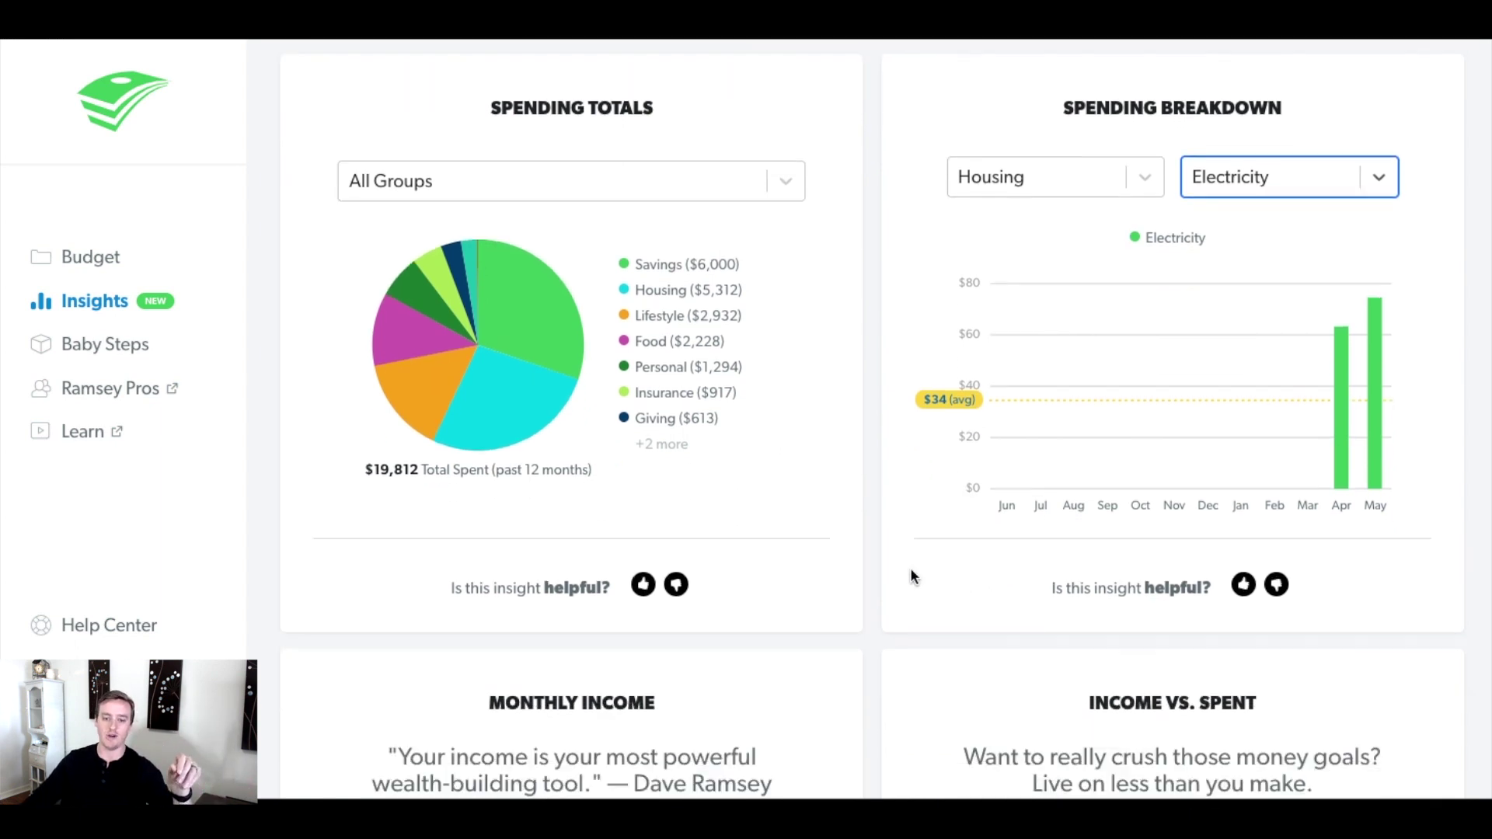
scroll(878, 560, "down", 1)
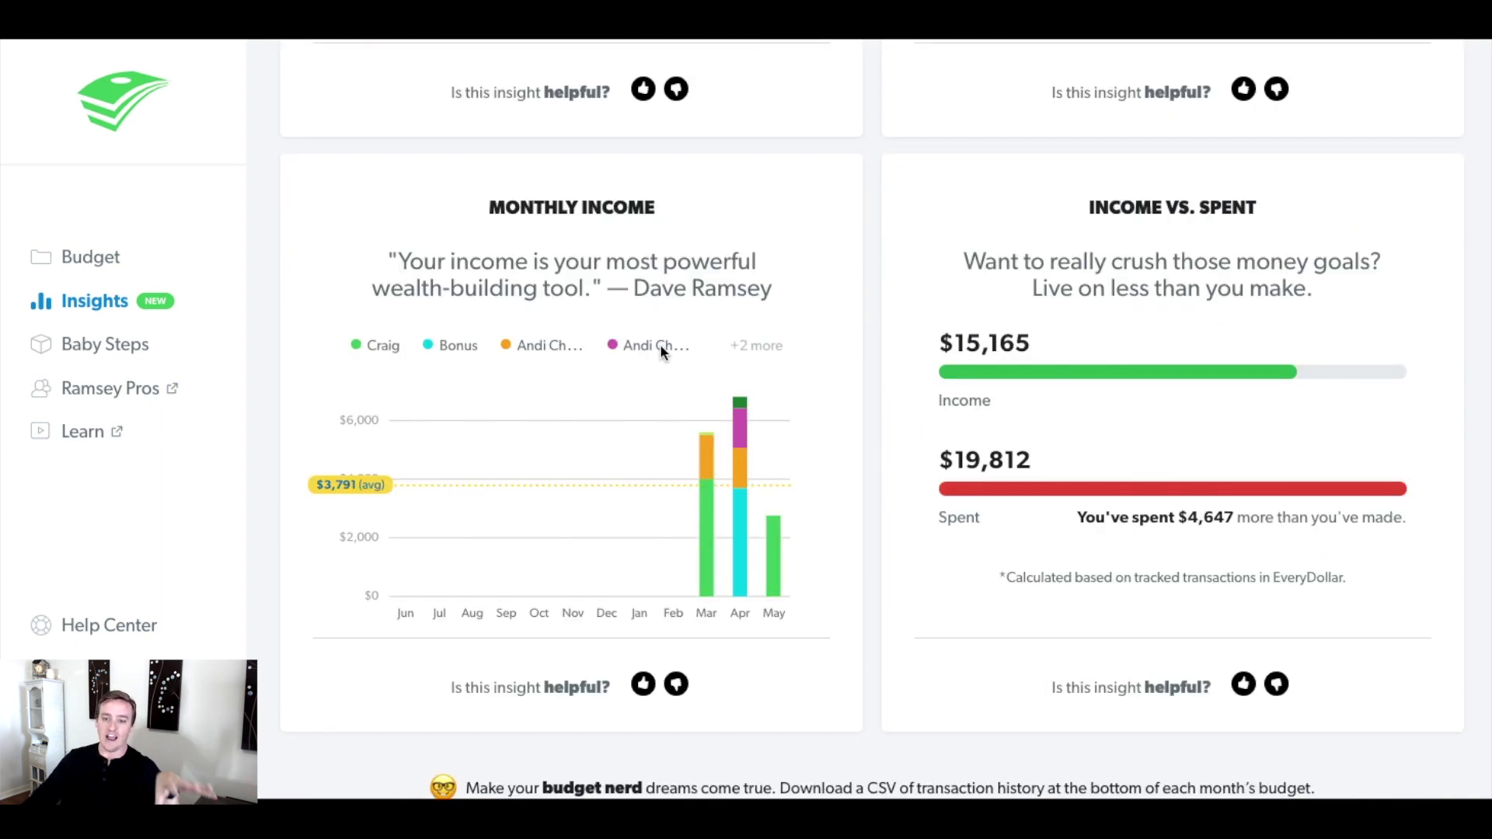
scroll(699, 468, "down", 1)
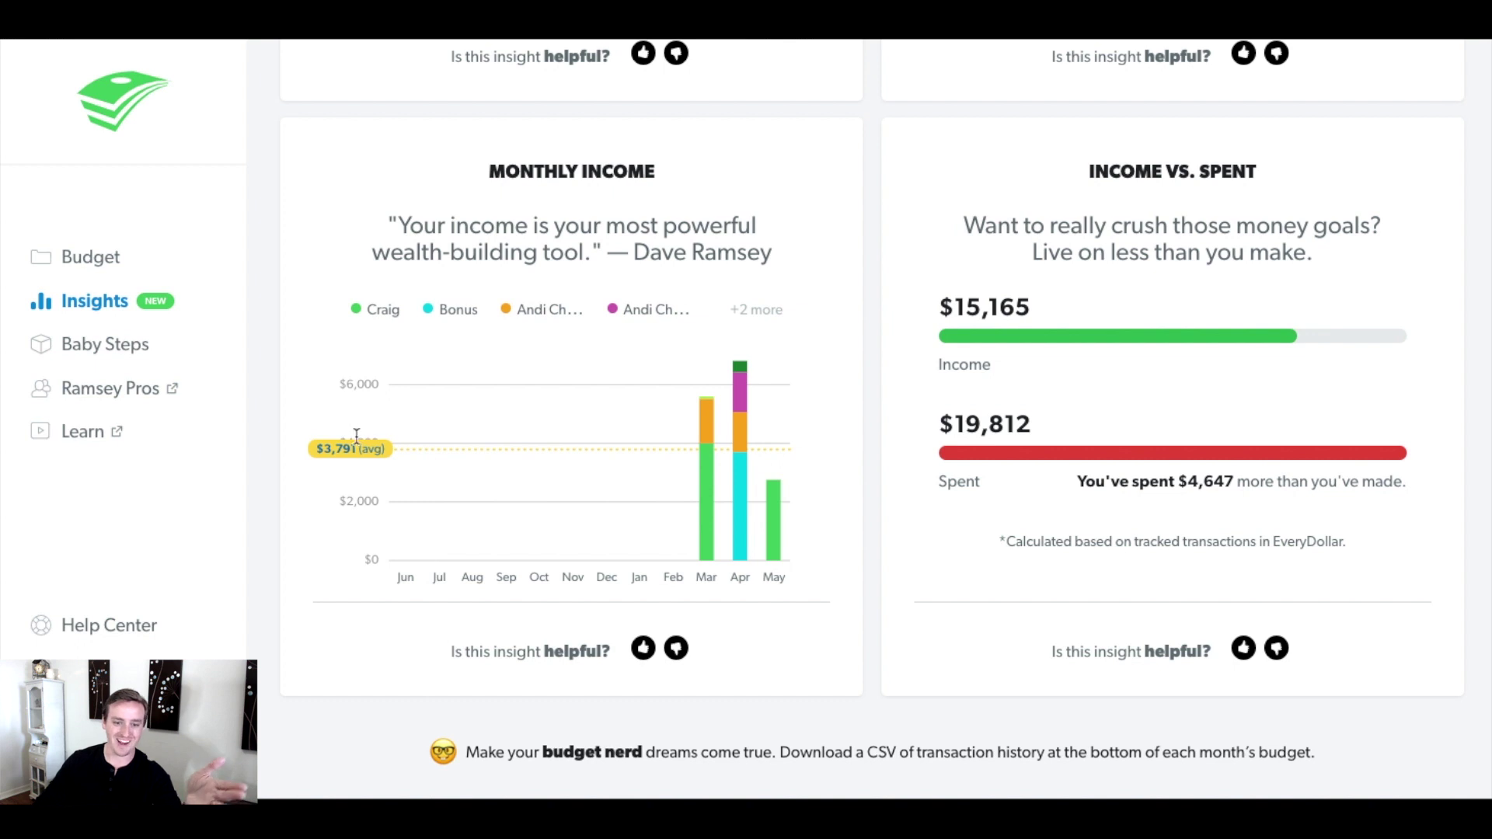
scroll(441, 336, "up", 10)
left_click(441, 161)
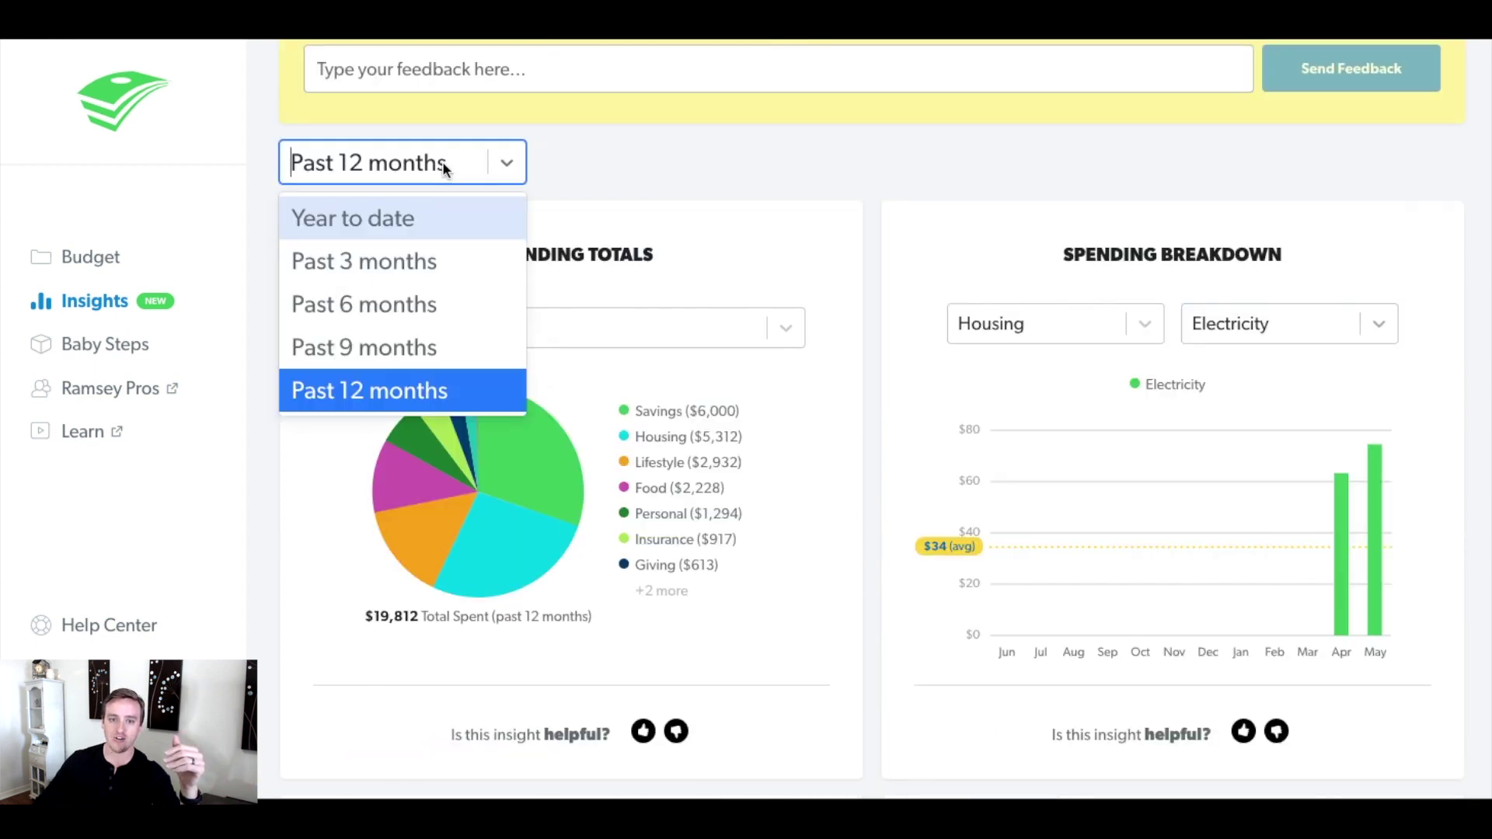
left_click(412, 262)
scroll(502, 463, "down", 8)
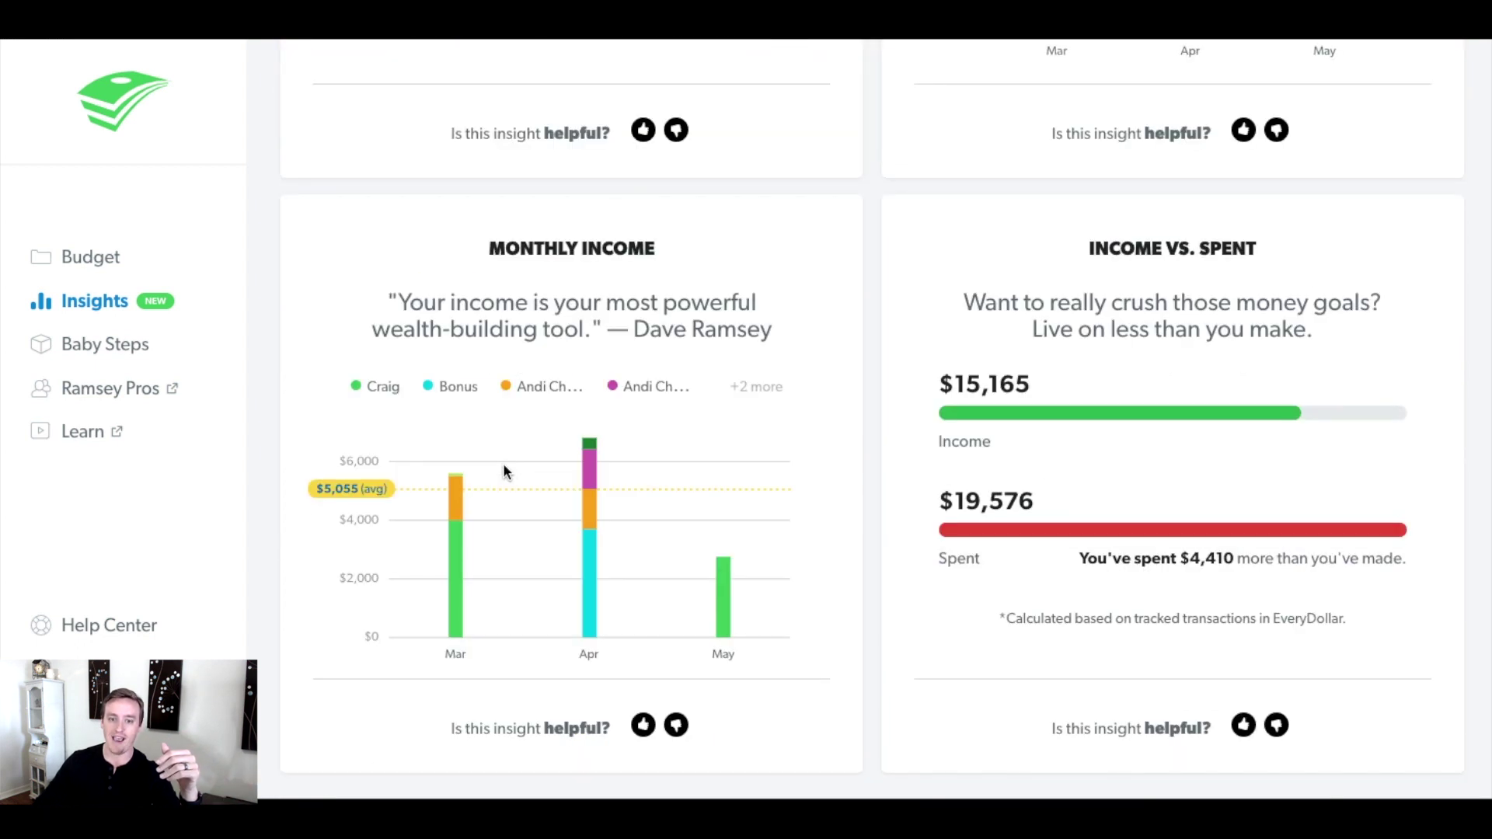
scroll(538, 487, "up", 8)
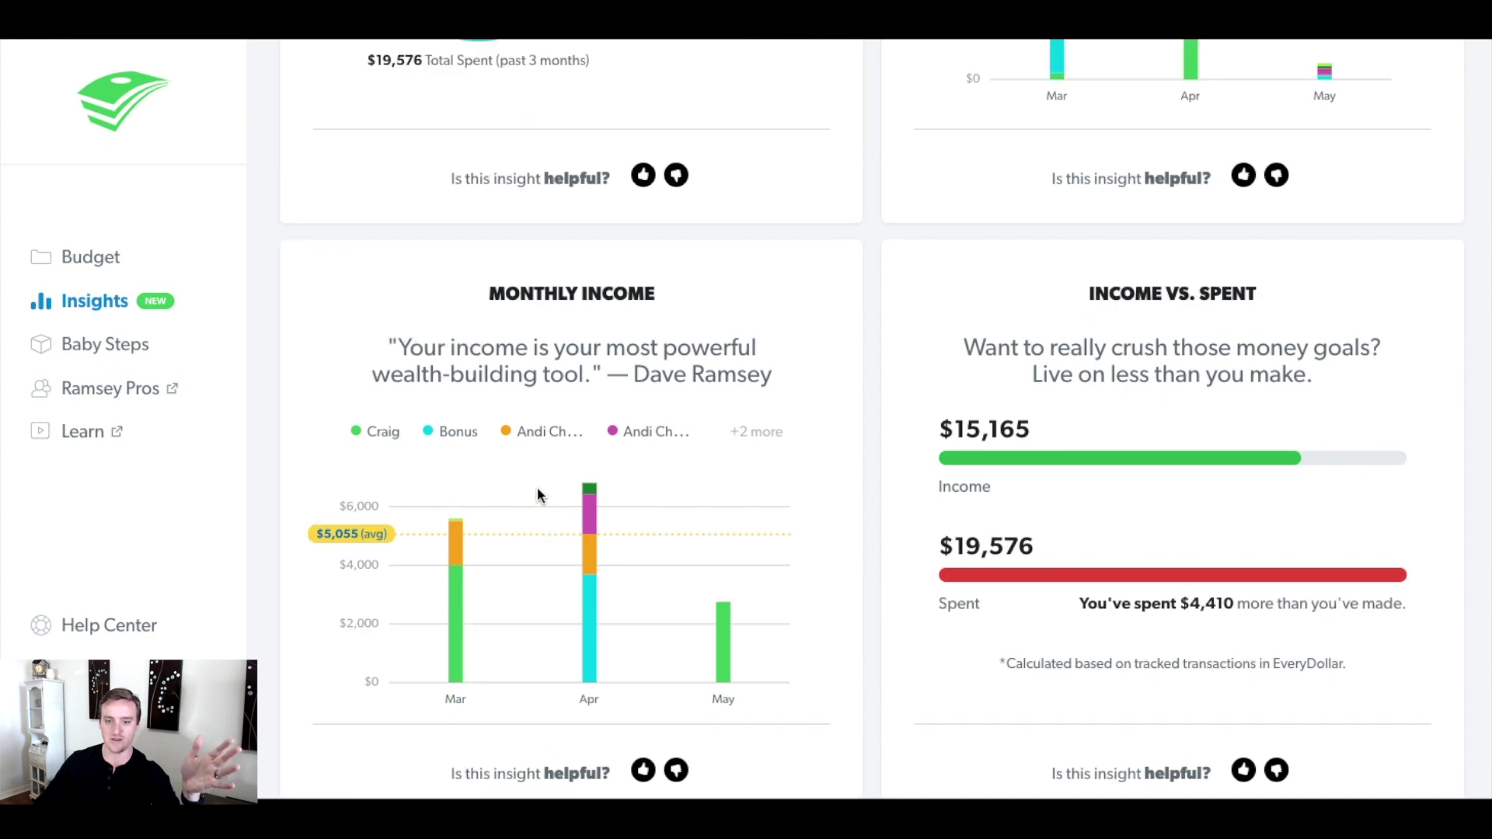
left_click(489, 427)
left_click(468, 572)
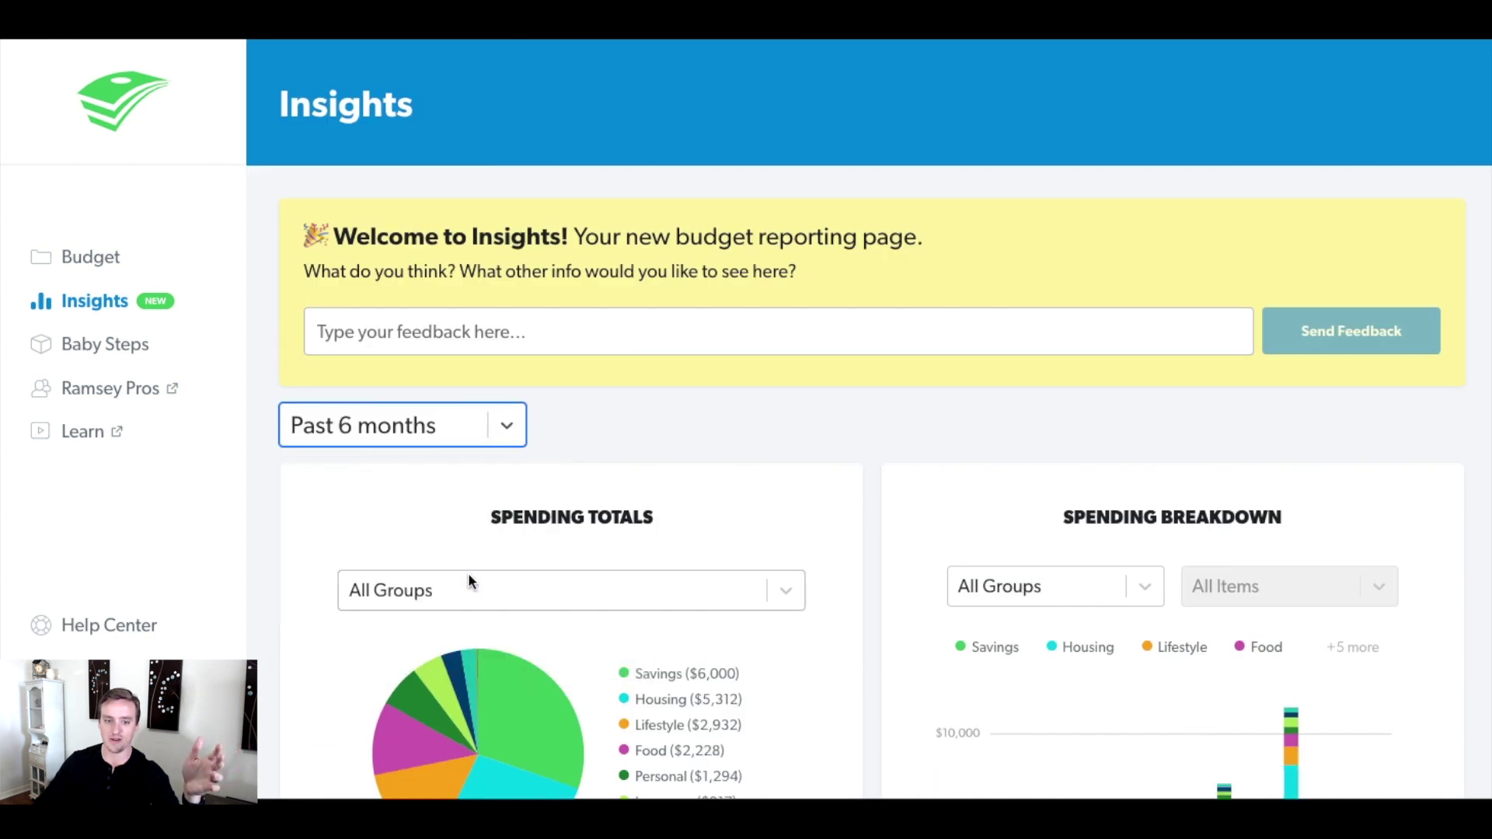
scroll(468, 575, "down", 8)
scroll(467, 572, "down", 3)
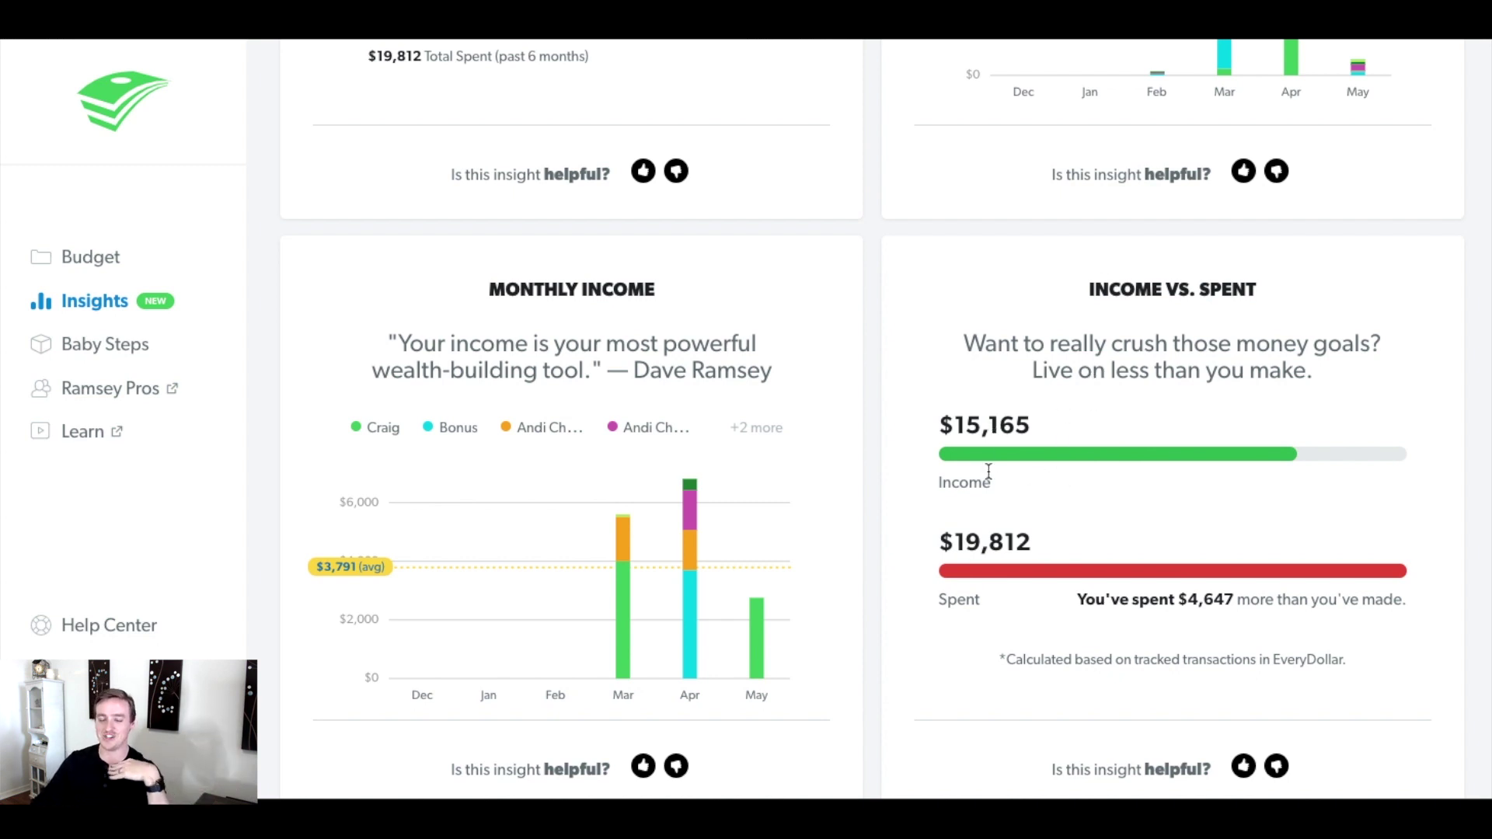
left_click_drag(955, 425, 988, 425)
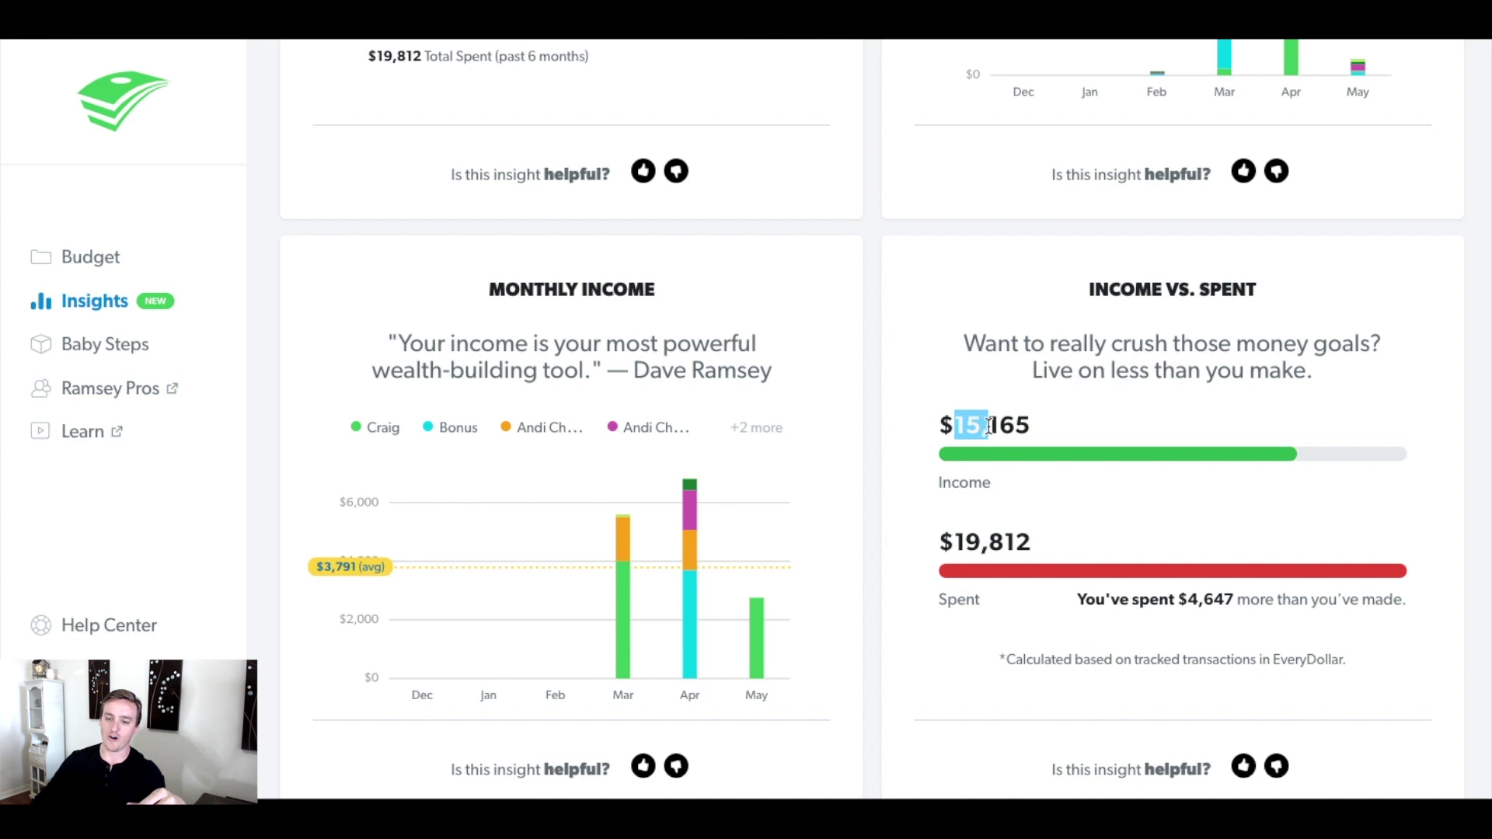
left_click(1012, 578)
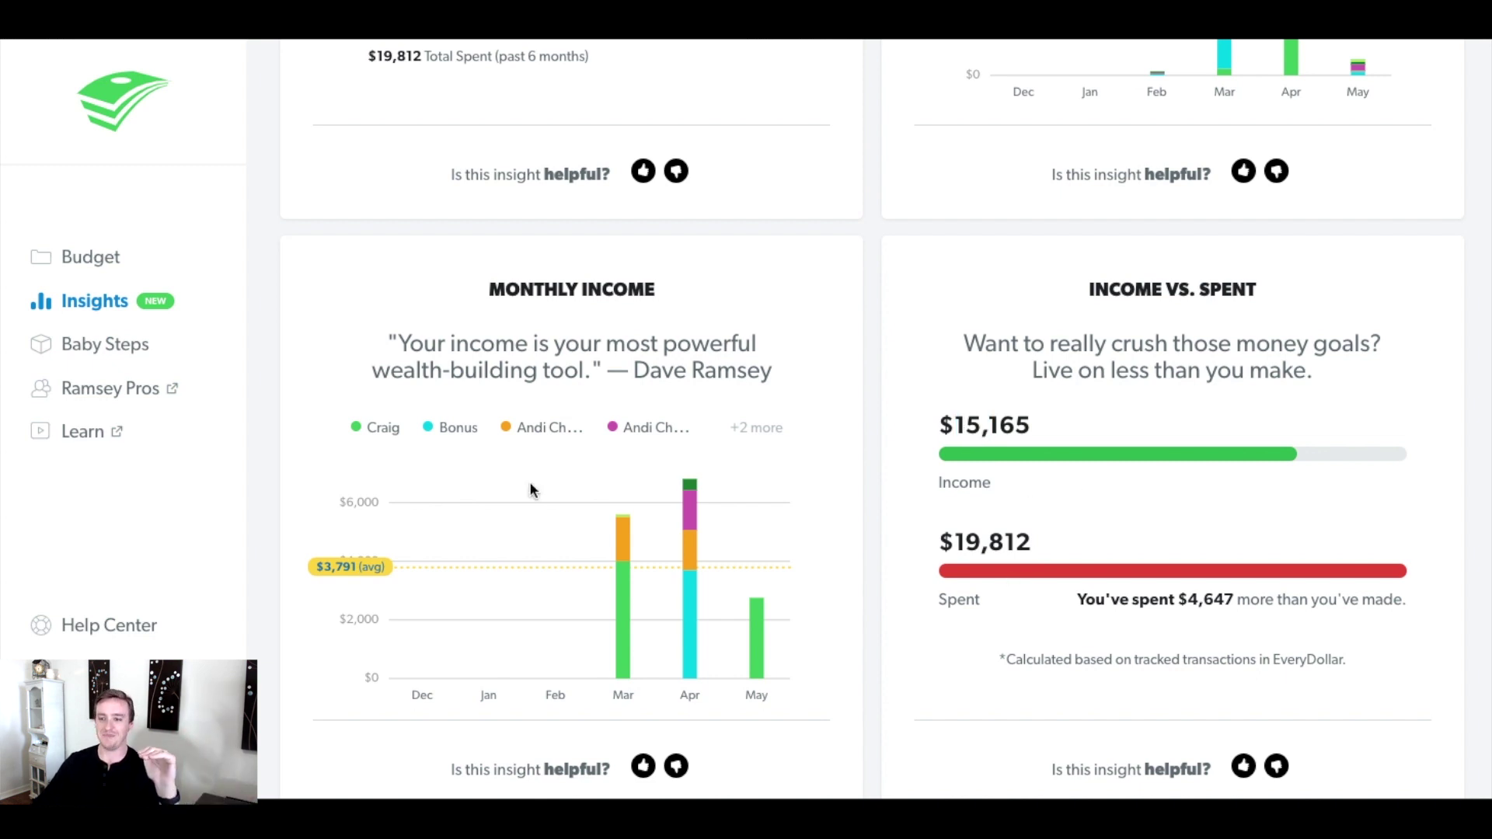
scroll(511, 509, "down", 2)
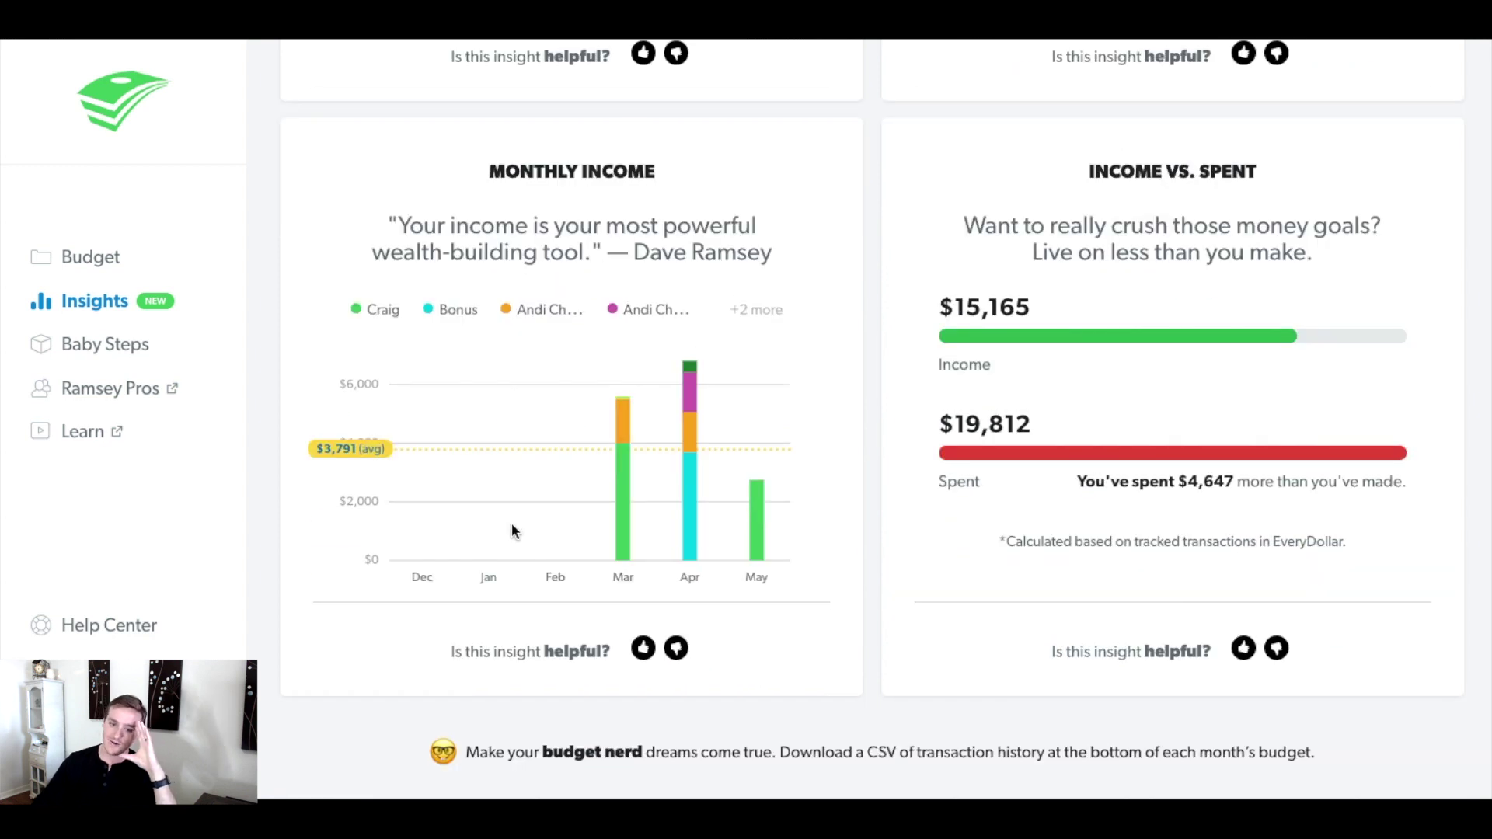
scroll(511, 522, "up", 10)
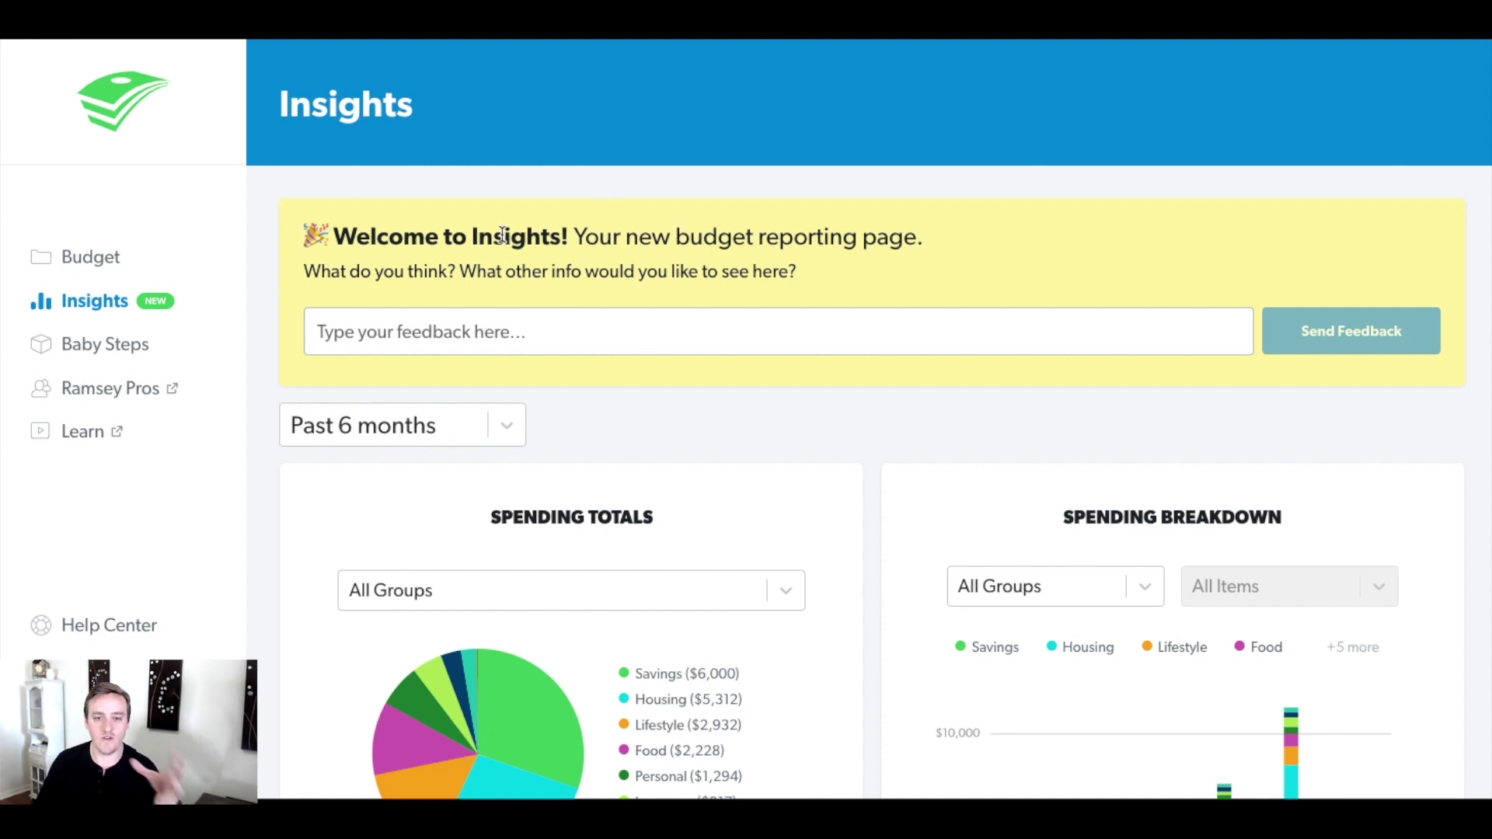
Click into the feedback box, then leave Insights for the April 2020 budget page
left_click(524, 312)
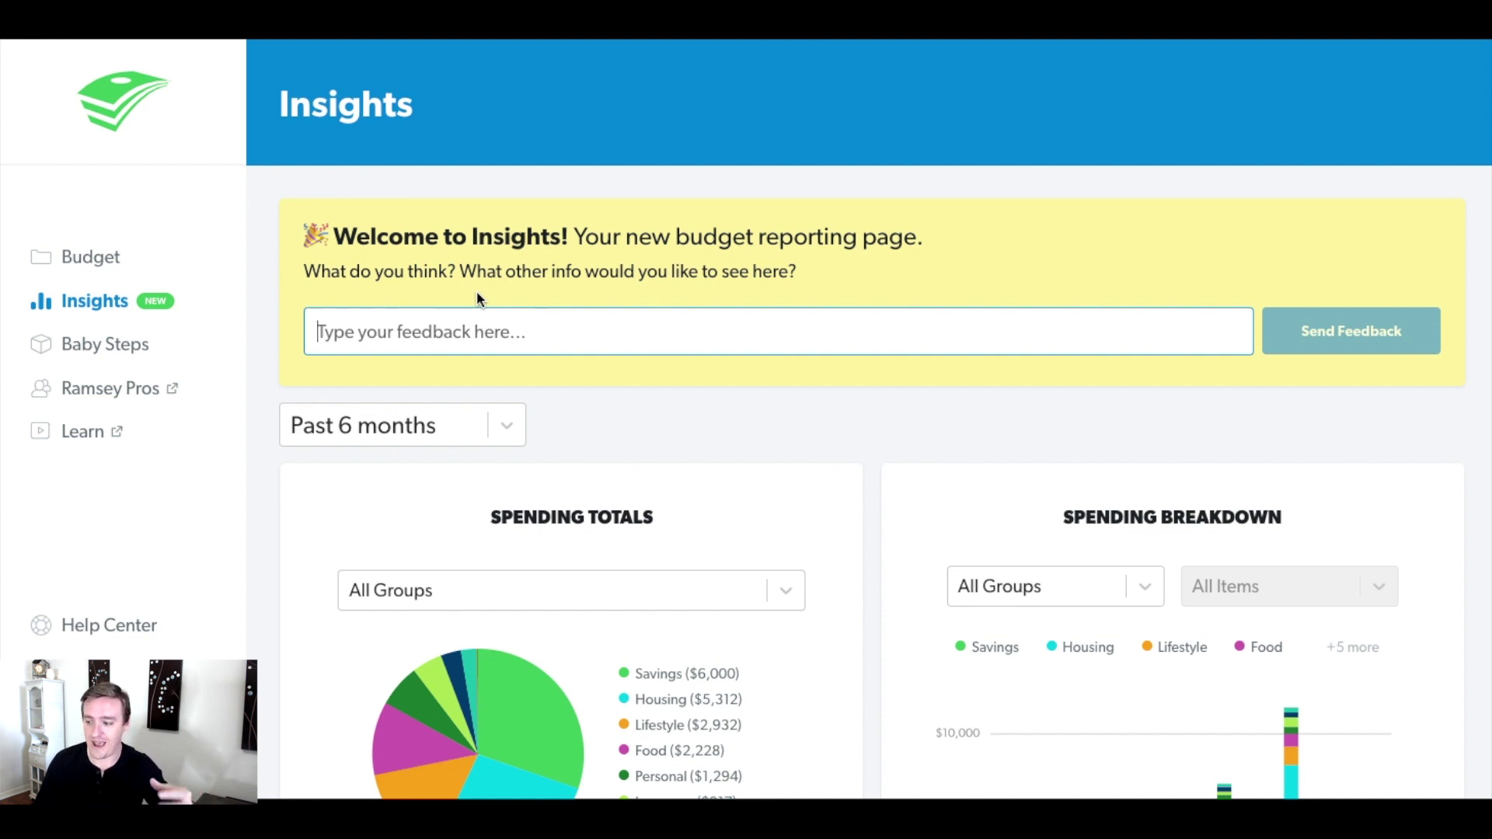
left_click(449, 321)
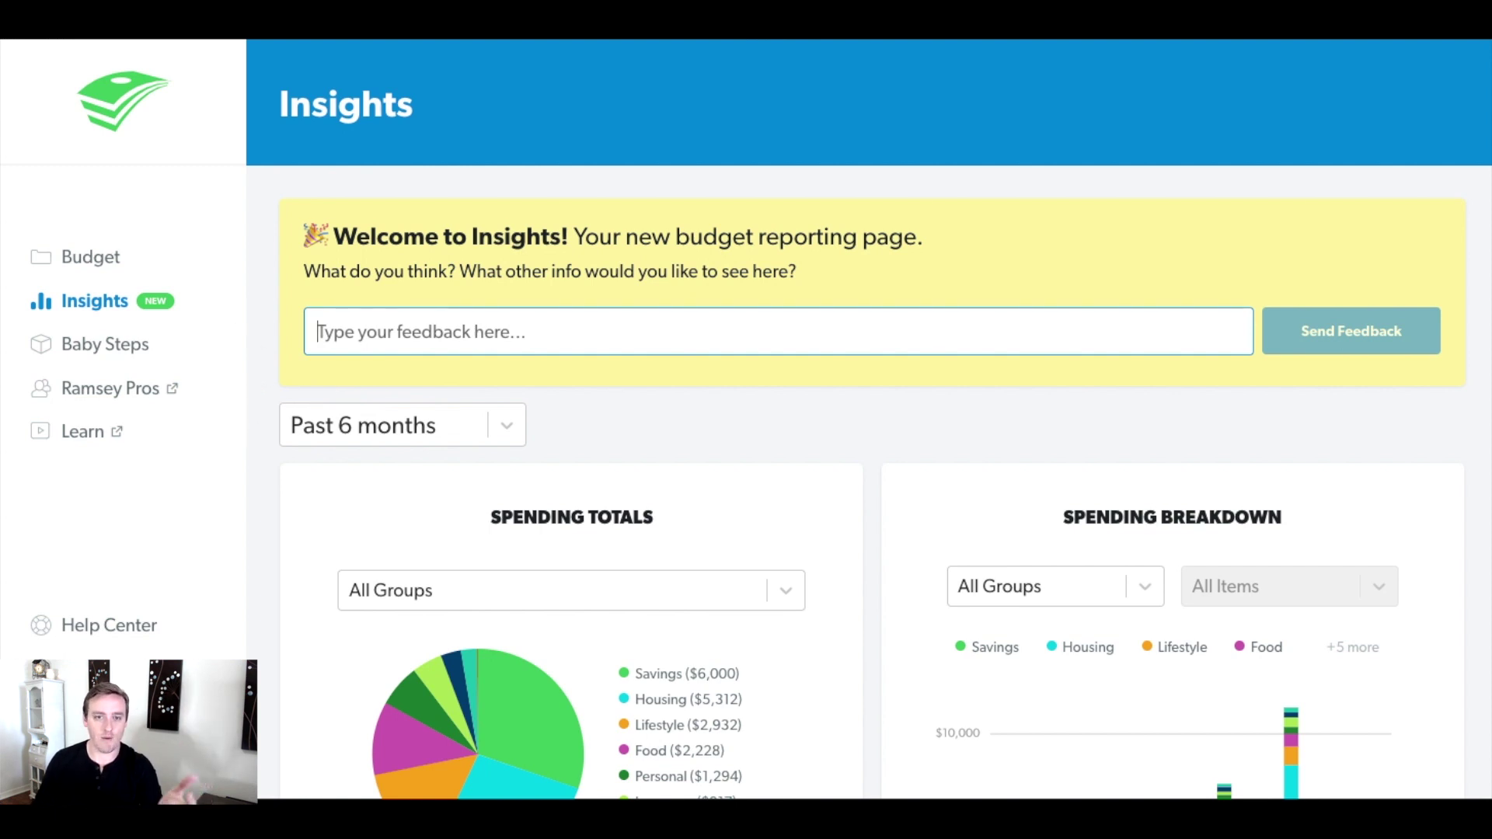
left_click(90, 256)
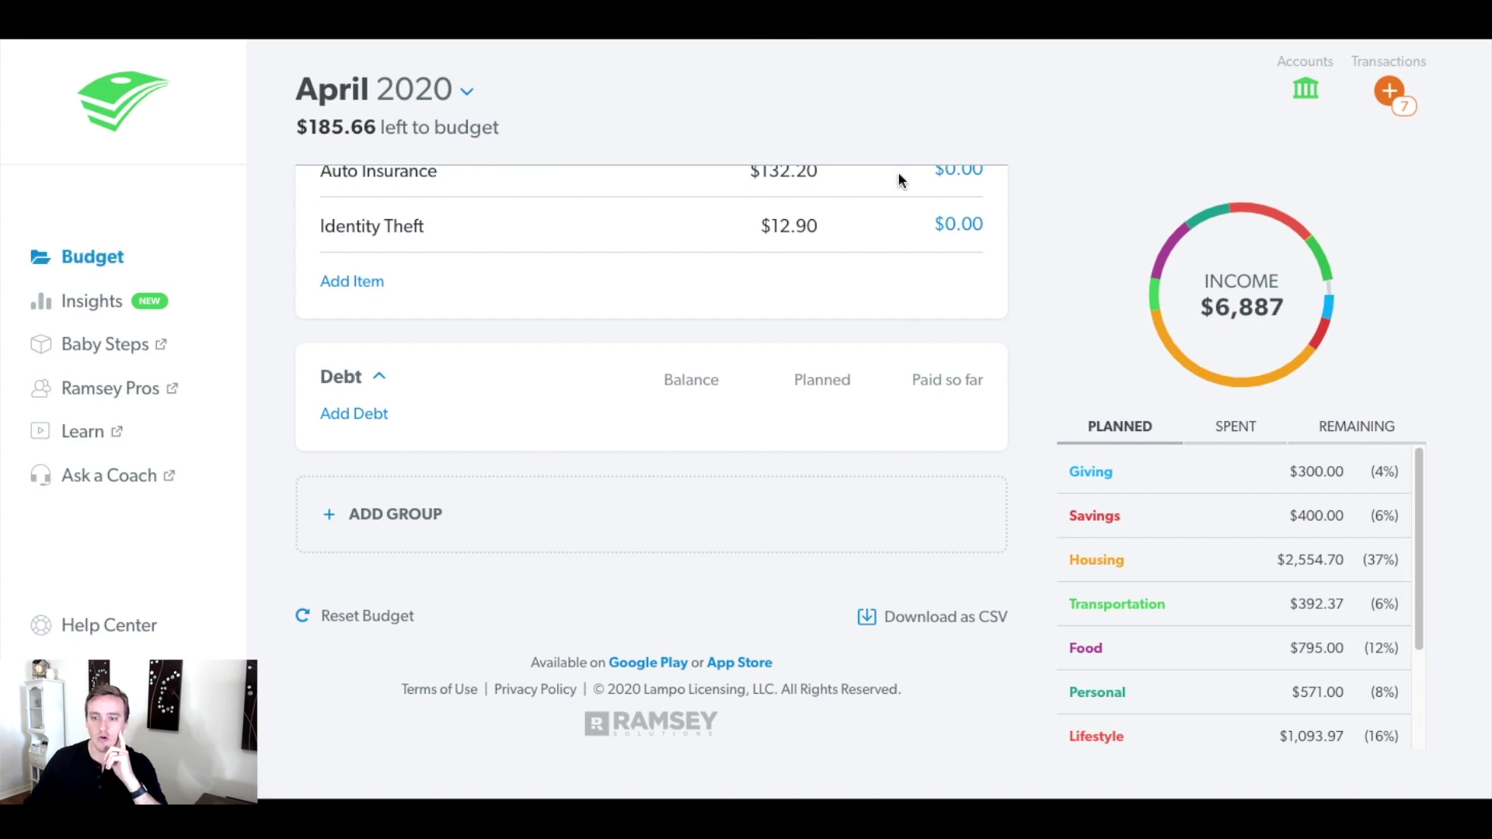
Download the April 2020 budget as a CSV file
left_click(899, 621)
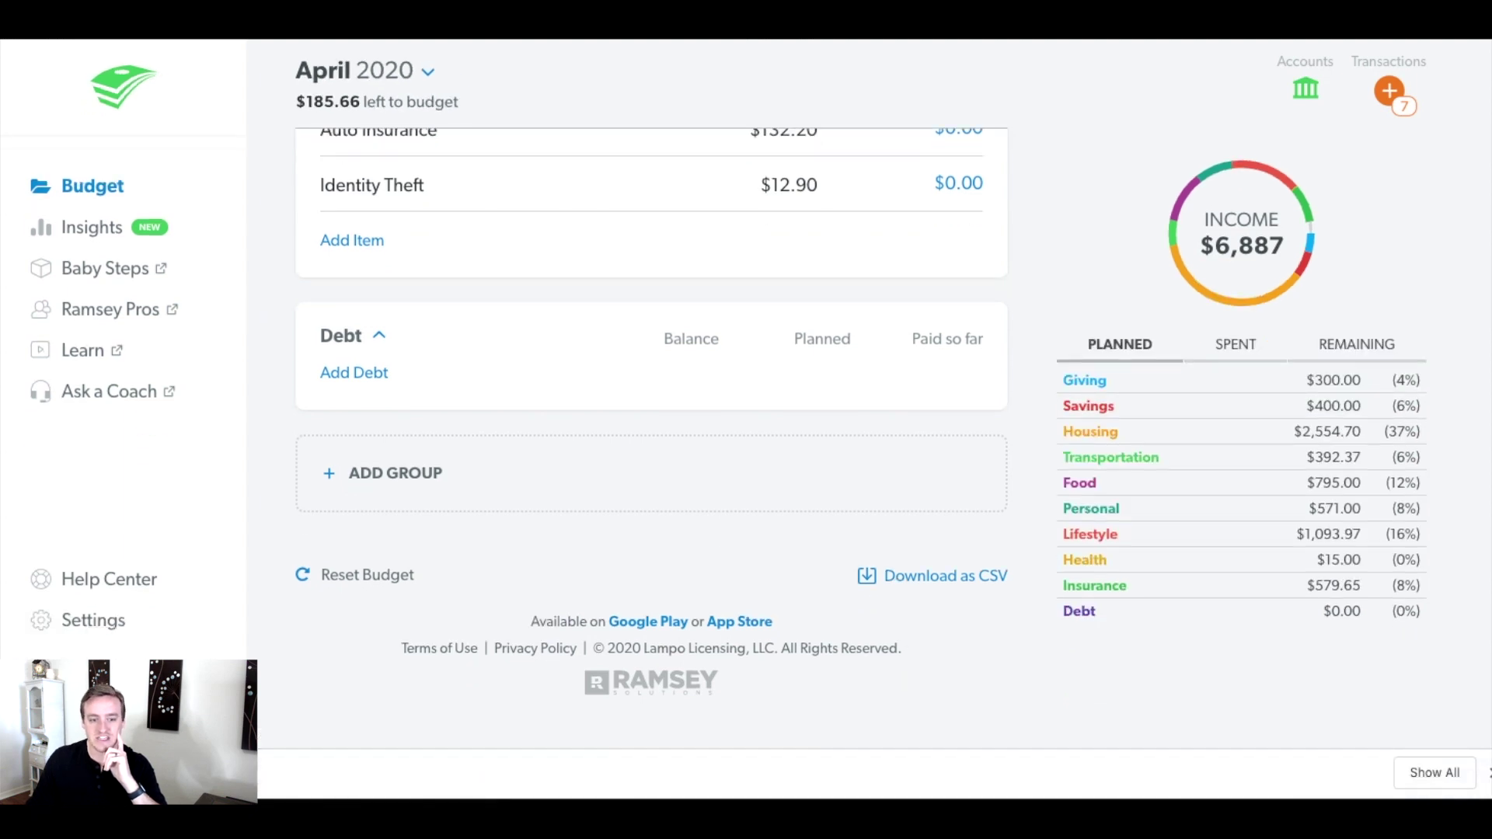